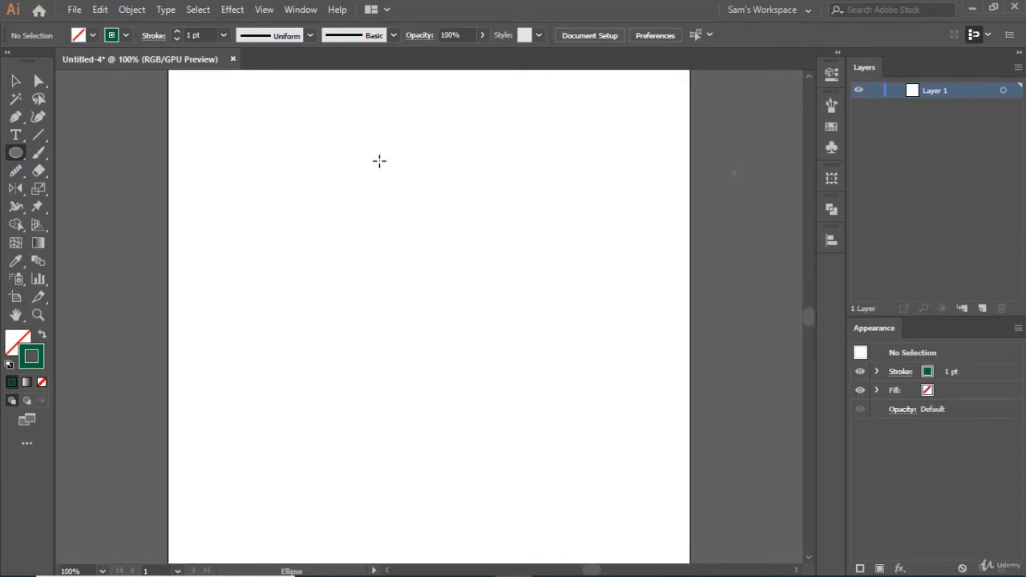
# - Draw an upright ellipse in the upper part of the artboard with a black fill and no stroke
pyautogui.moveTo(378, 161); pyautogui.dragTo(448, 245)
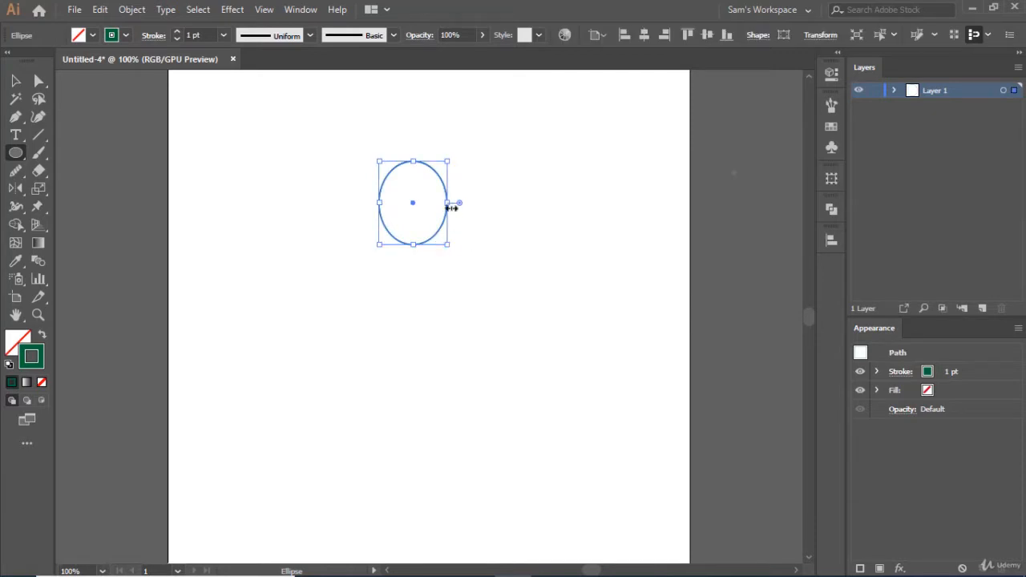
pyautogui.scroll(2, 451, 209)
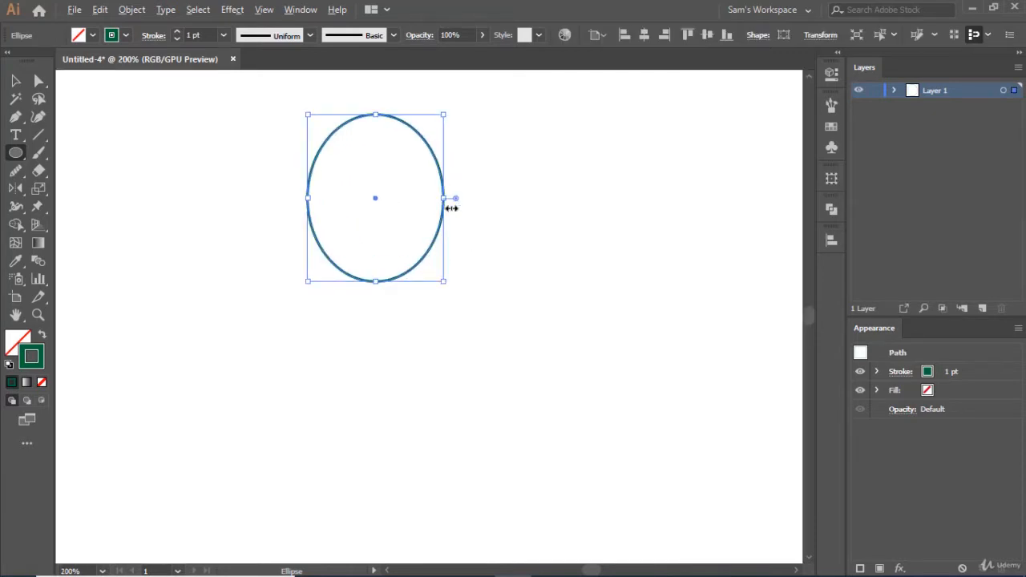
pyautogui.click(94, 40)
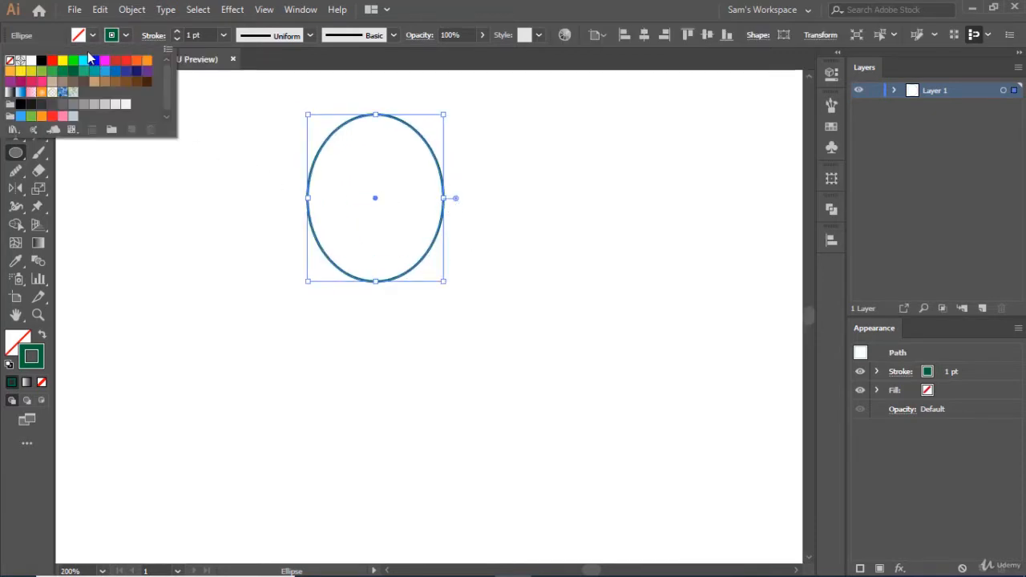
pyautogui.click(41, 62)
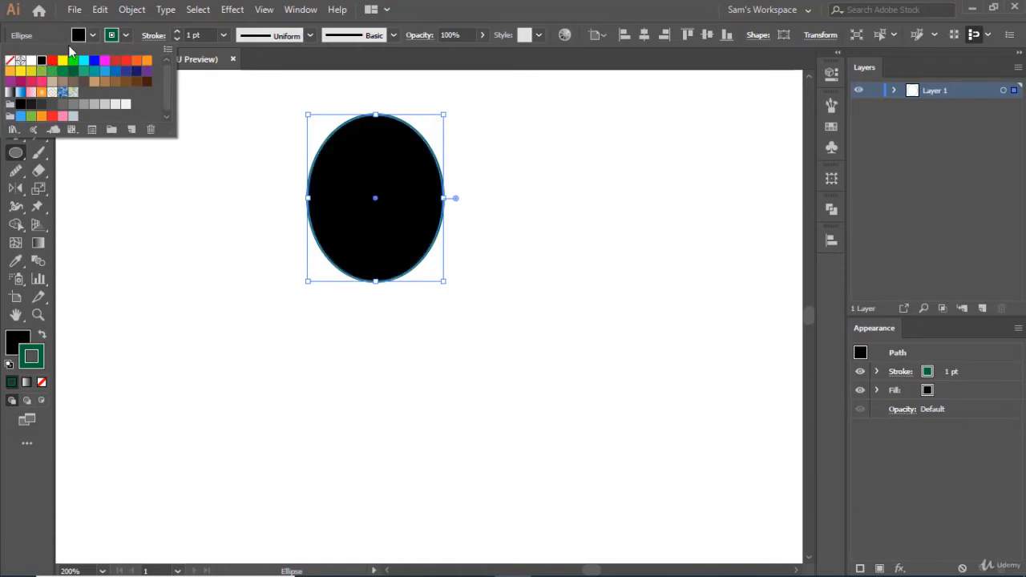
pyautogui.click(126, 36)
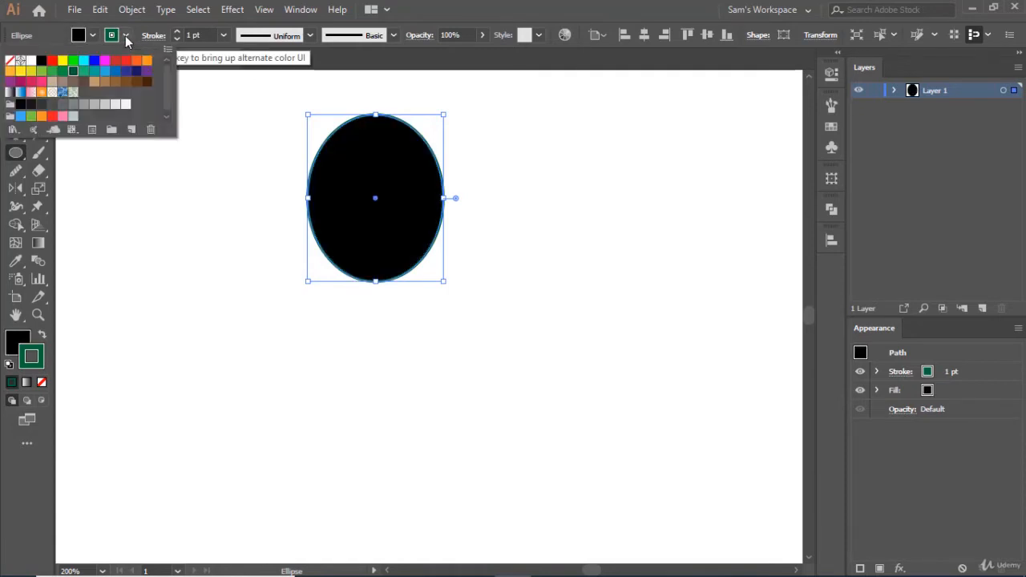
pyautogui.click(10, 60)
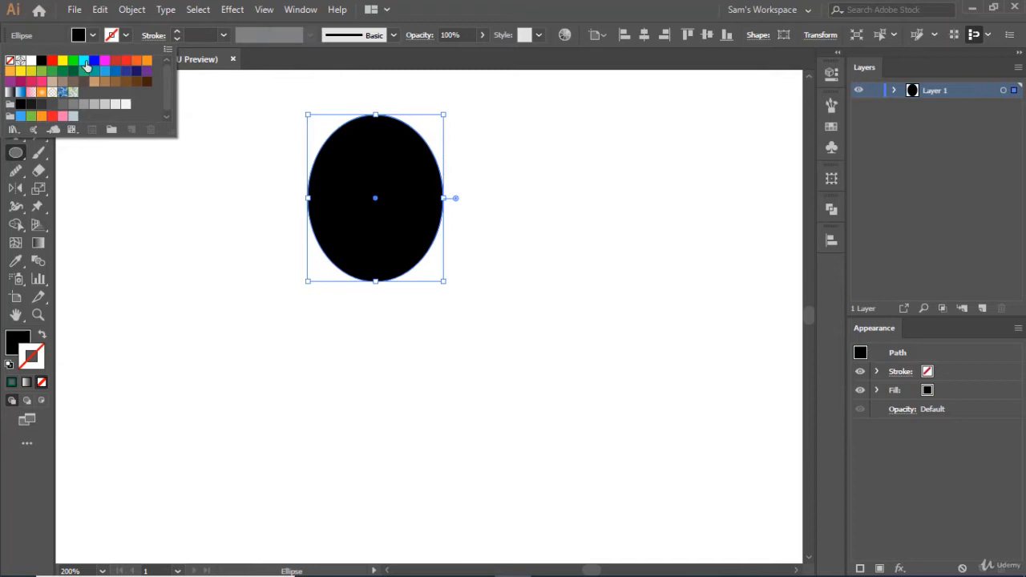
pyautogui.click(586, 174)
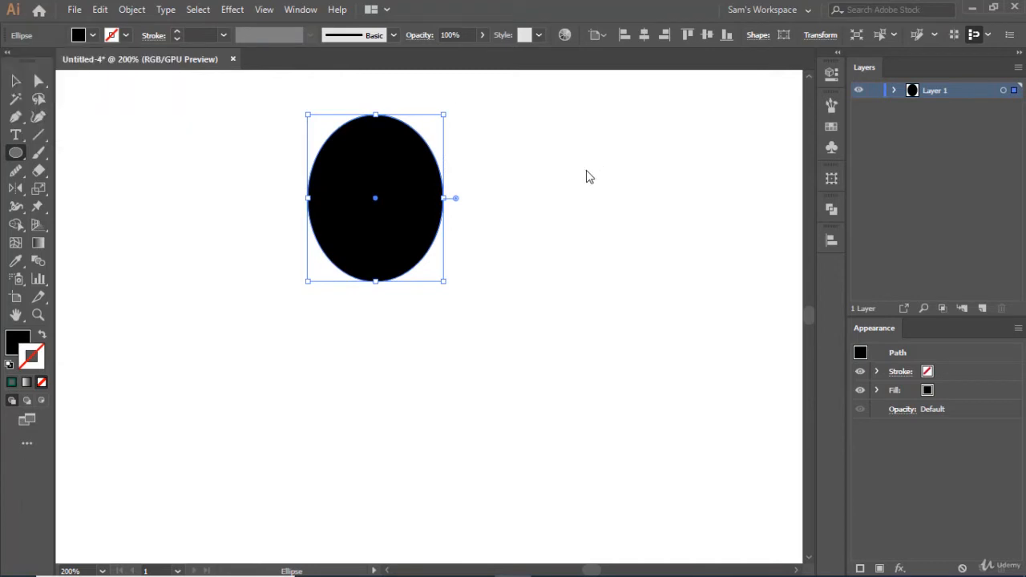
# - Shorten both direction handles of the ellipse's top anchor point so the shape tapers to a leaf-like tip
pyautogui.click(39, 82)
pyautogui.click(376, 116)
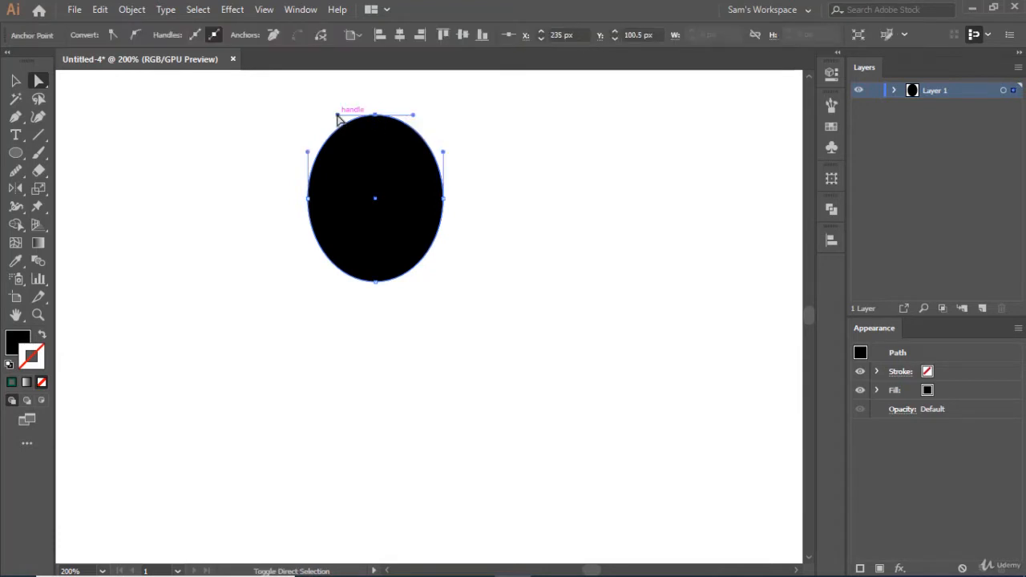
pyautogui.moveTo(337, 116); pyautogui.dragTo(365, 117)
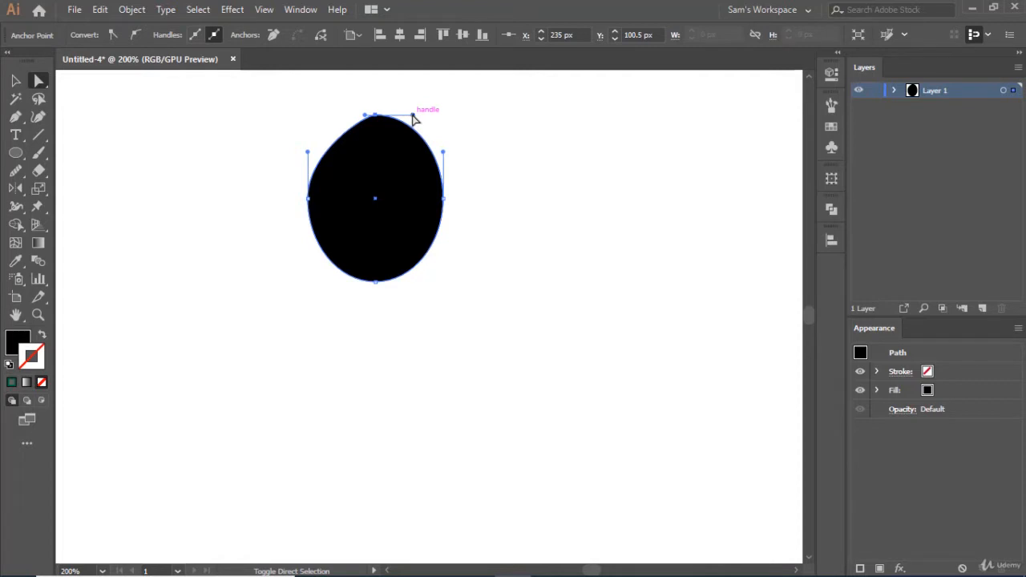
pyautogui.moveTo(412, 117); pyautogui.dragTo(387, 115)
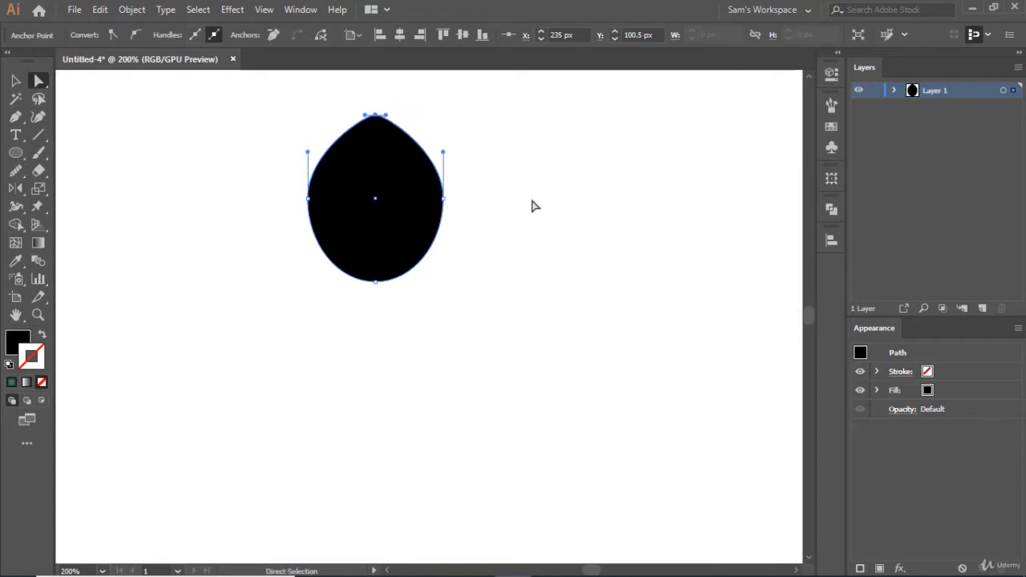
# - Nudge the ellipse's left and right anchor points downward together to form a teardrop, and deselect it
pyautogui.click(261, 190)
pyautogui.moveTo(268, 176); pyautogui.dragTo(480, 225)
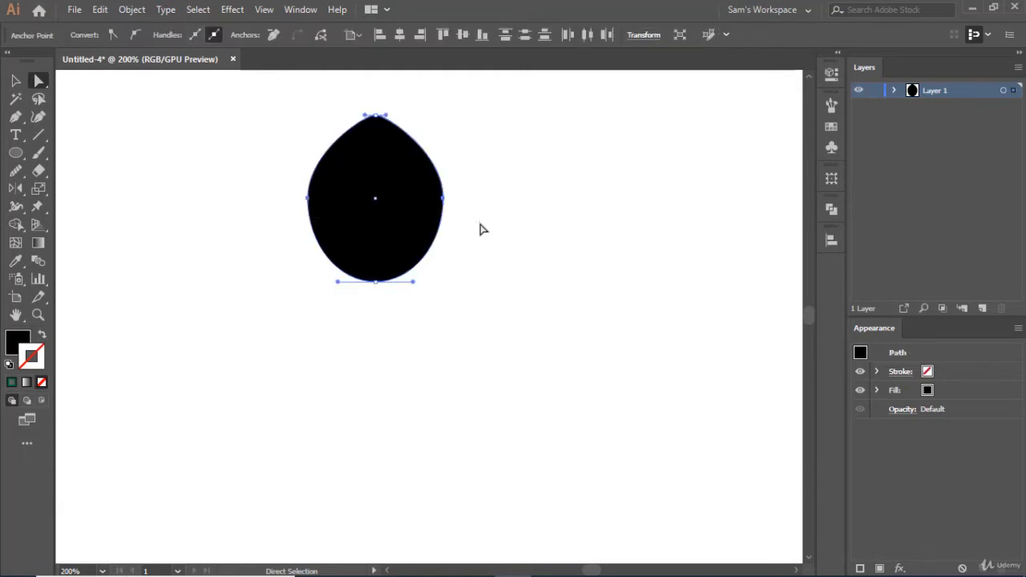
pyautogui.press('Down')
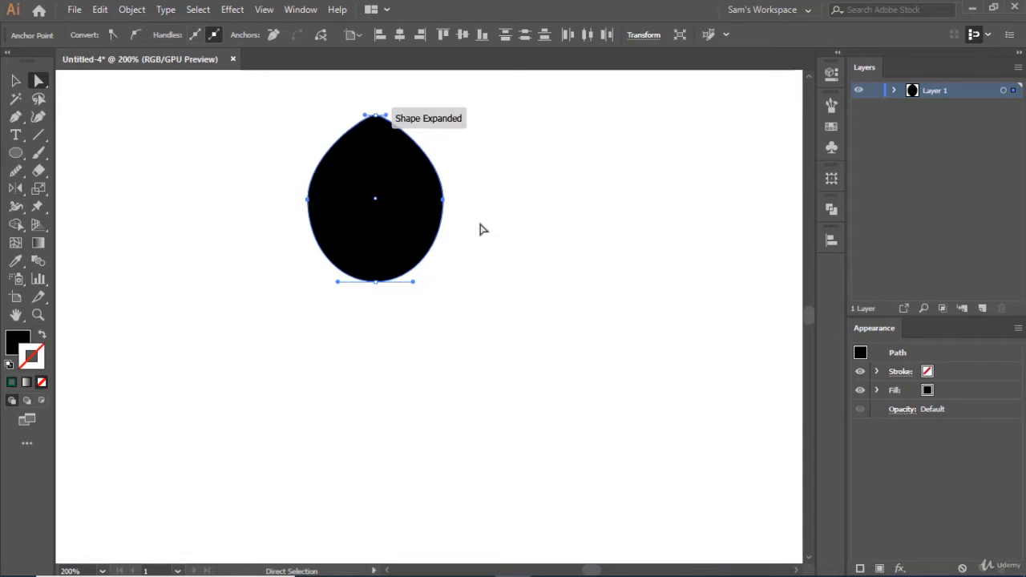
pyautogui.press('Down')
pyautogui.press('Down')
pyautogui.press('Down')
pyautogui.press('Down')
pyautogui.press('Down')
pyautogui.press('Down')
pyautogui.press('Down')
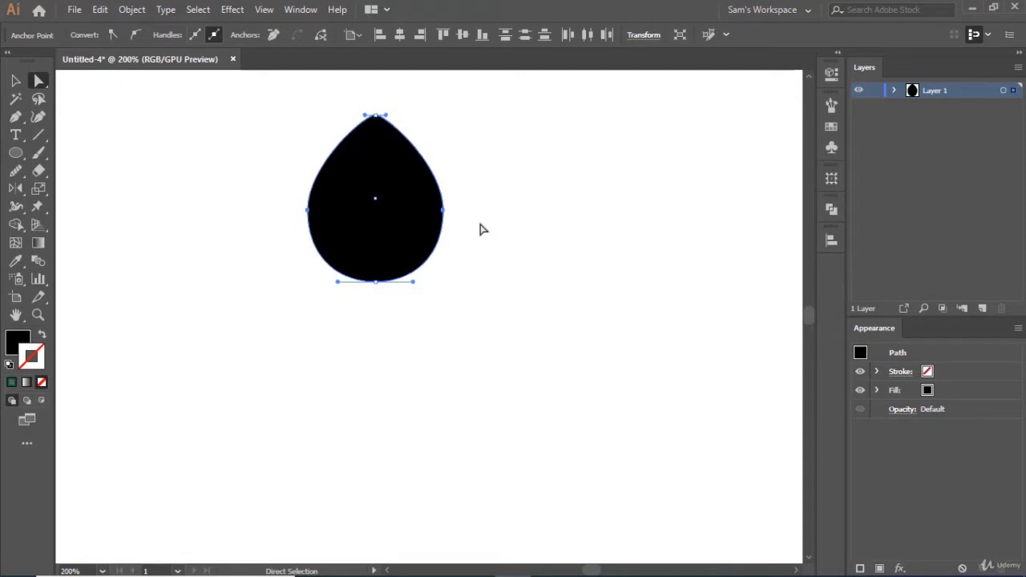
pyautogui.press('Down')
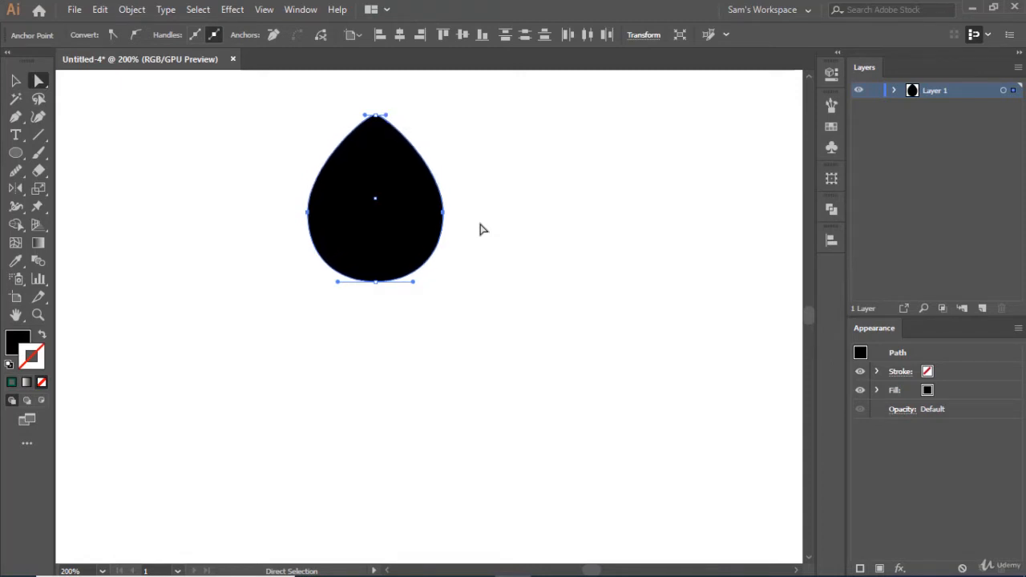
pyautogui.press('Up')
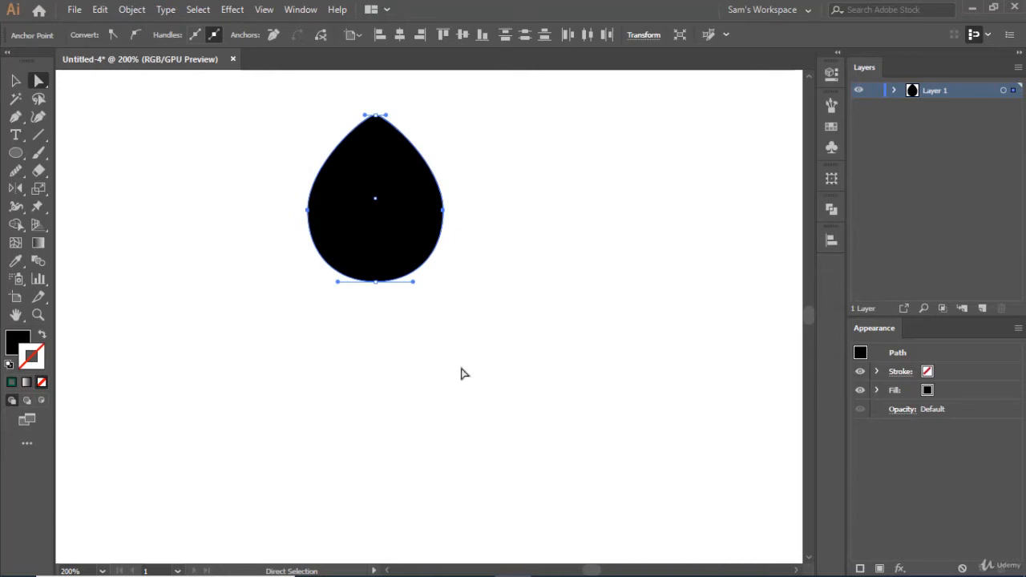
pyautogui.click(17, 82)
pyautogui.click(594, 337)
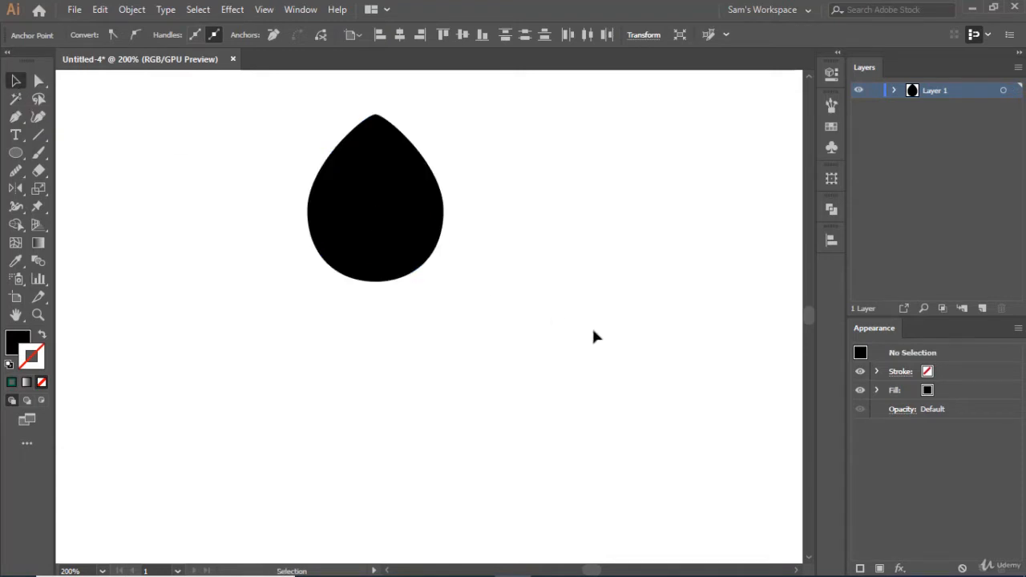
# - Draw a straight vertical line to the left of the teardrop, spanning about two thirds of the artboard's height
pyautogui.scroll(-3, 593, 337)
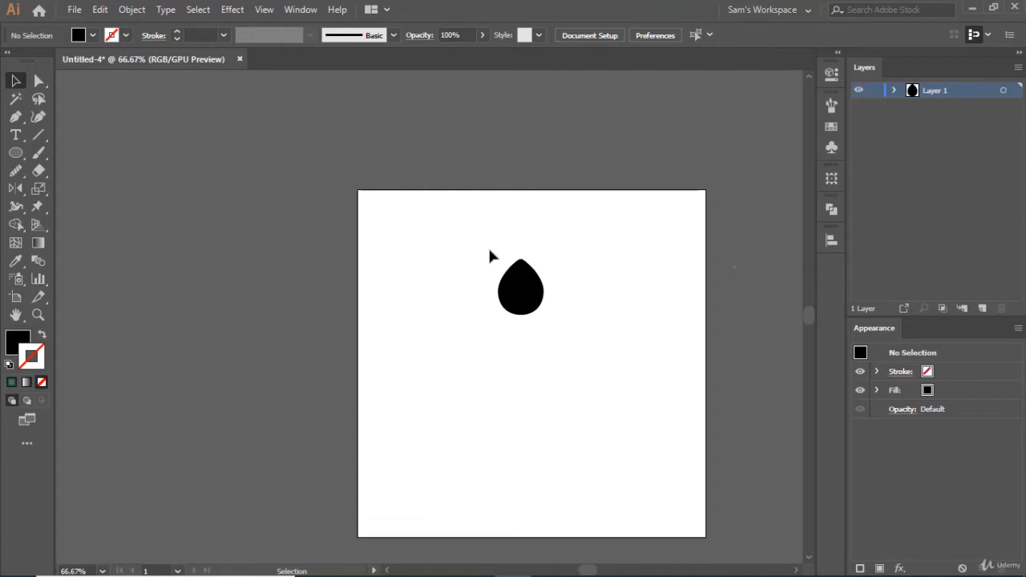
pyautogui.click(45, 136)
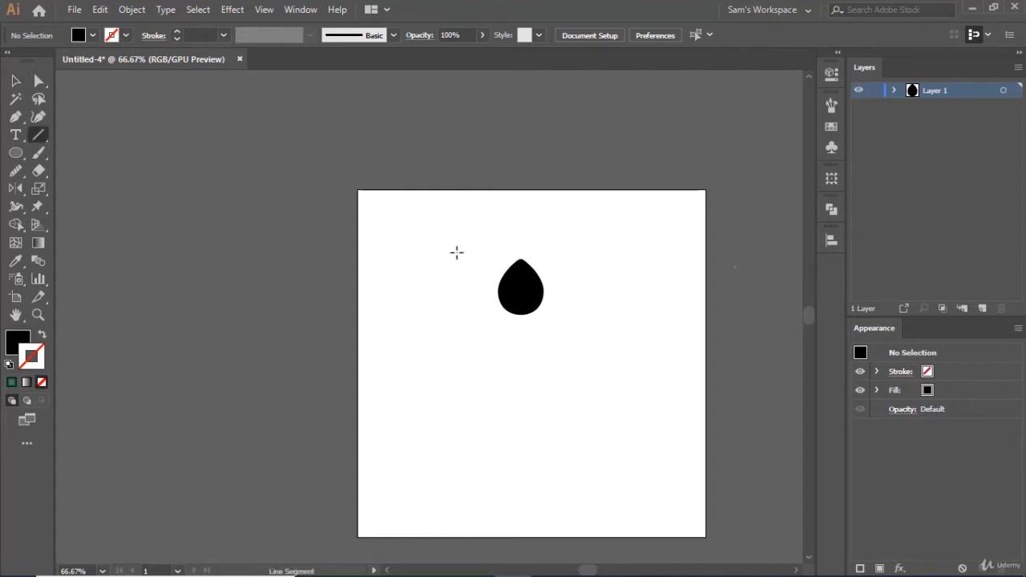
pyautogui.click(457, 253)
pyautogui.click(545, 339)
pyautogui.moveTo(441, 240); pyautogui.dragTo(458, 468)
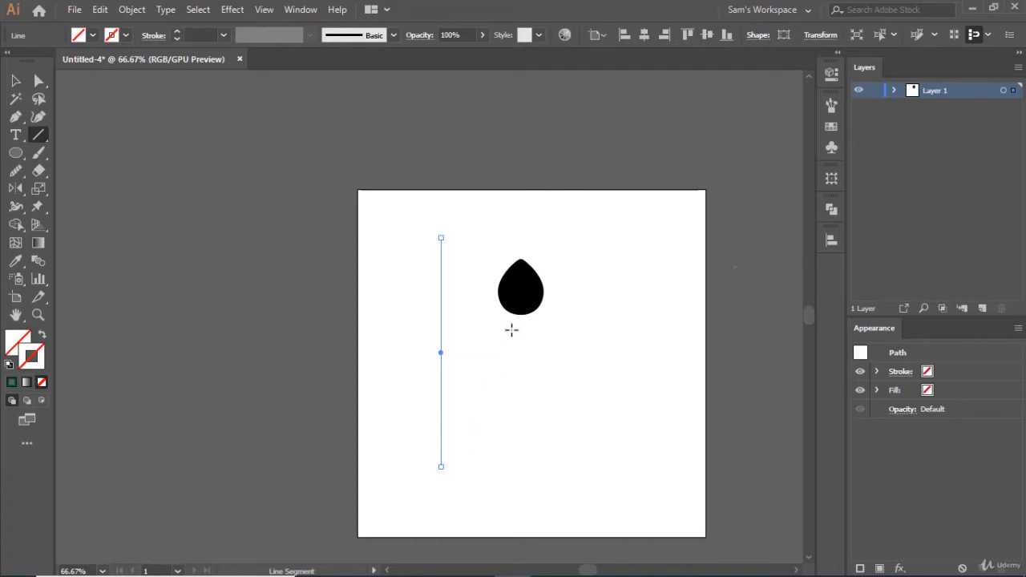
# - Give the vertical line a black stroke with a weight of 3 pt
pyautogui.click(125, 36)
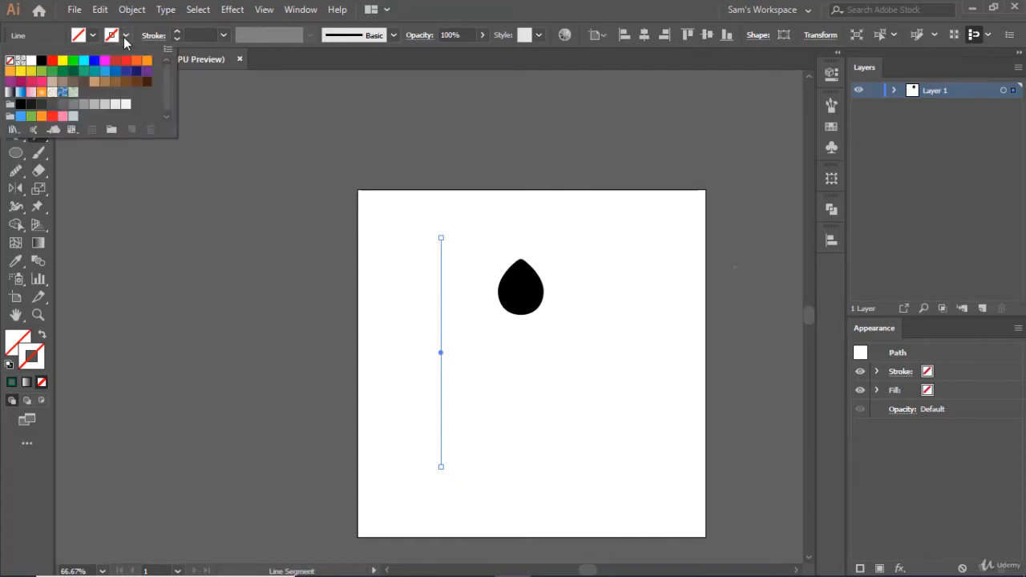
pyautogui.click(42, 61)
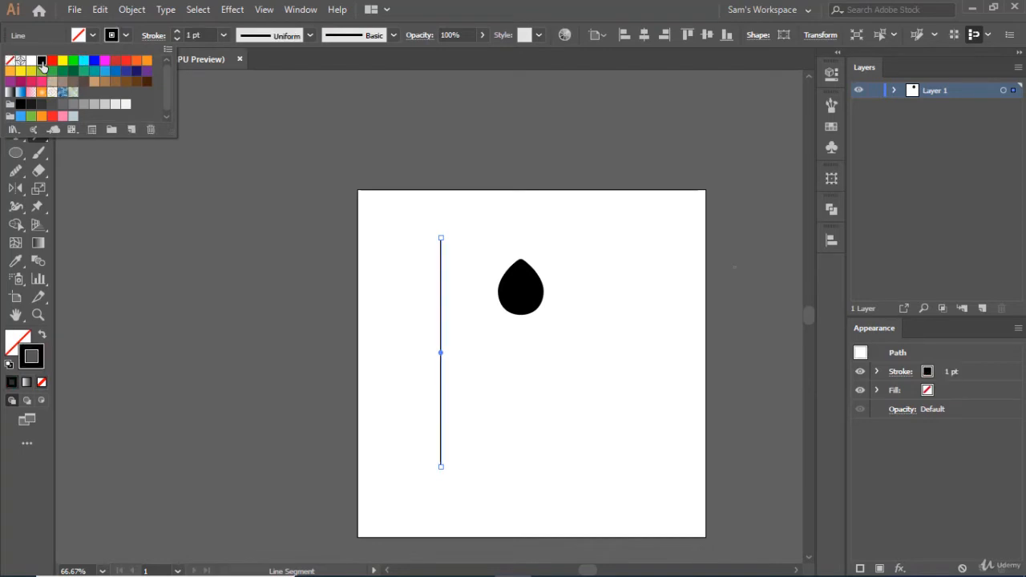
pyautogui.click(177, 31)
pyautogui.click(176, 31)
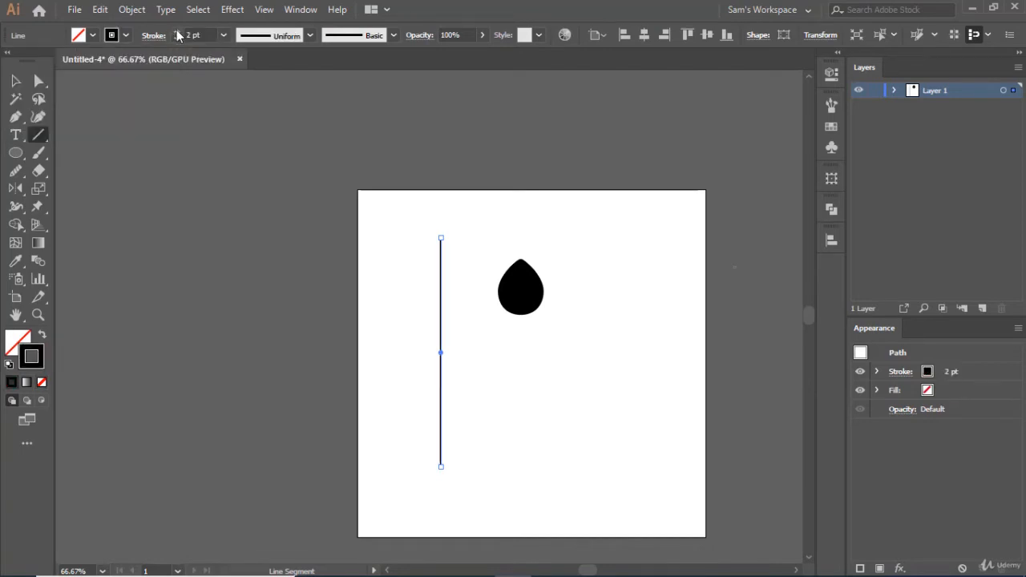
pyautogui.click(177, 32)
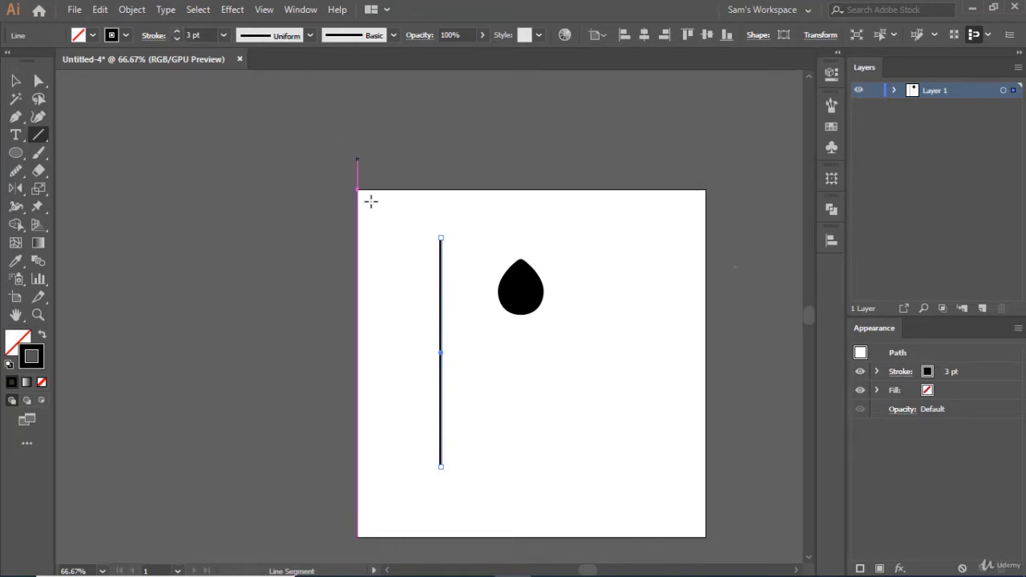
# - Place the teardrop near the line's upper end, rotated so its tip points up and to the right like a leaf
pyautogui.click(16, 81)
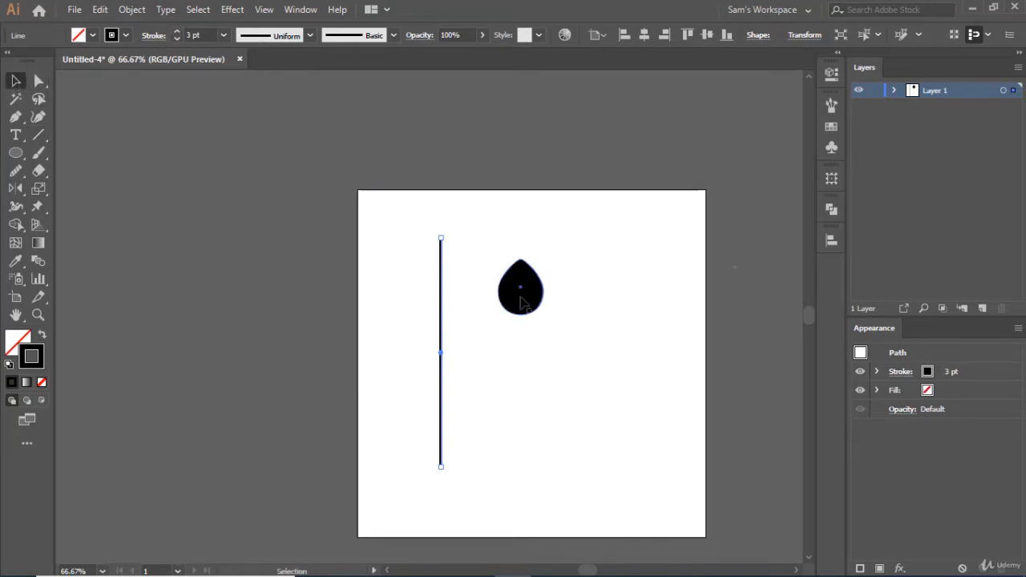
pyautogui.click(521, 302)
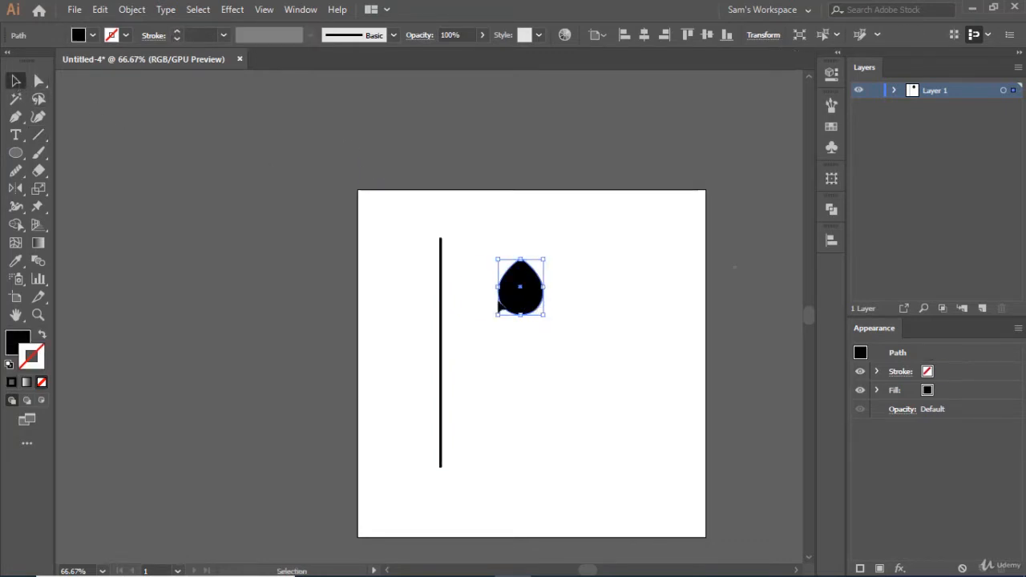
pyautogui.moveTo(533, 303); pyautogui.dragTo(469, 304)
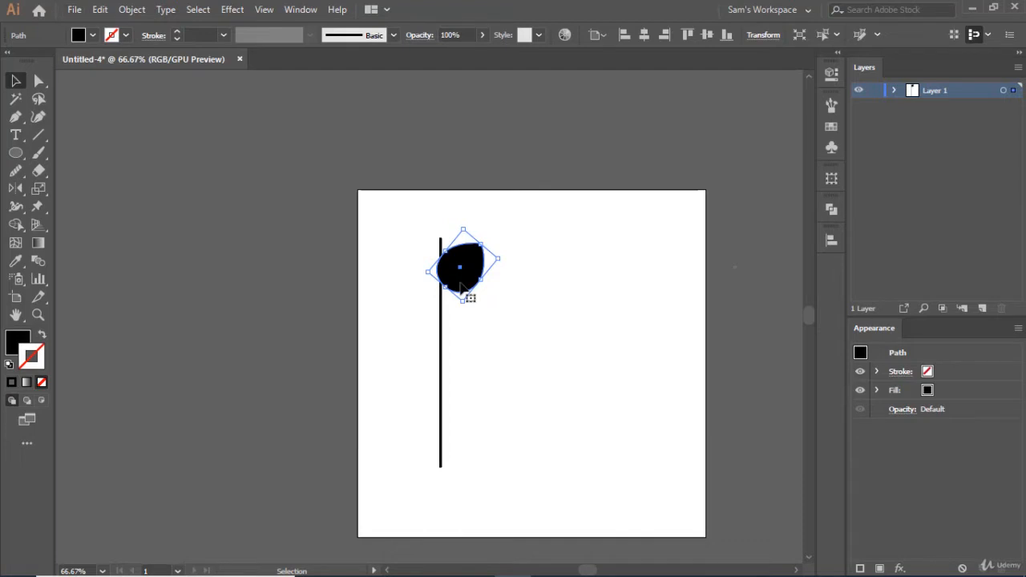
# - Reflect a copy of the leaf to the opposite side of the stem, mirrored about the leaf's lower anchor at the line
pyautogui.click(18, 188)
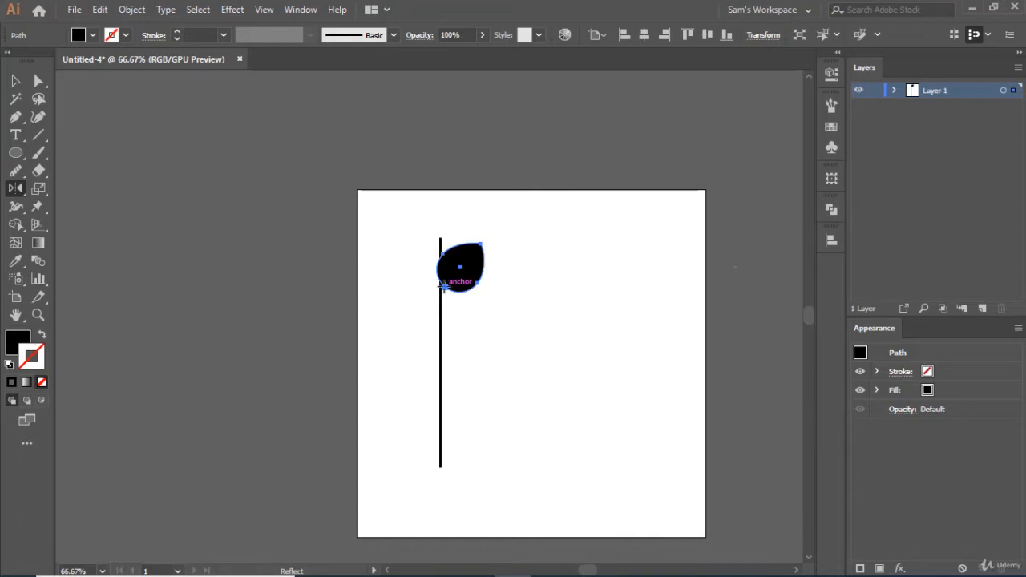
pyautogui.click(444, 286)
pyautogui.moveTo(469, 276); pyautogui.dragTo(429, 284)
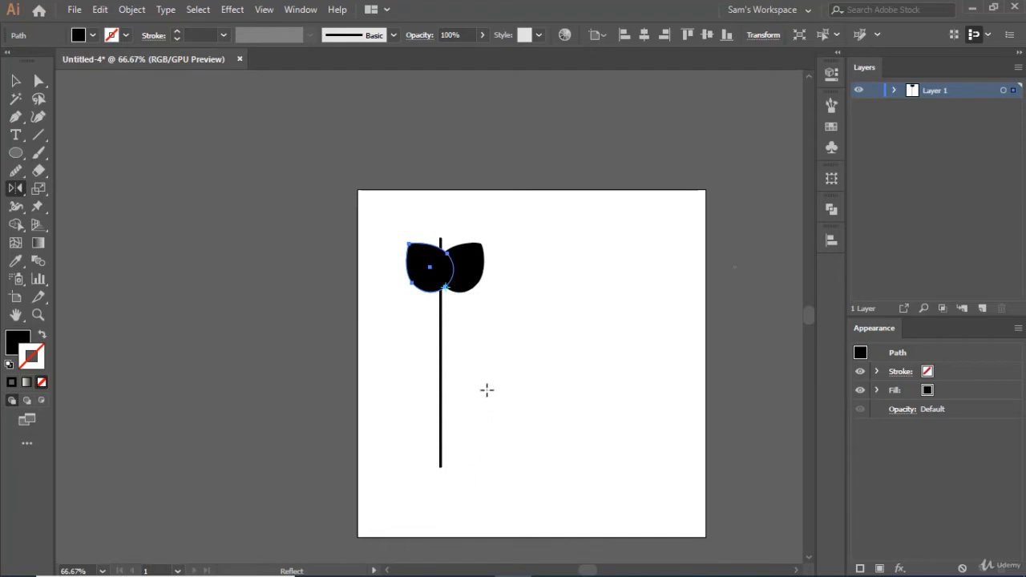
# - Duplicate the pair of leaves straight down the stem at even spacing to make four pairs in total
pyautogui.press('v')
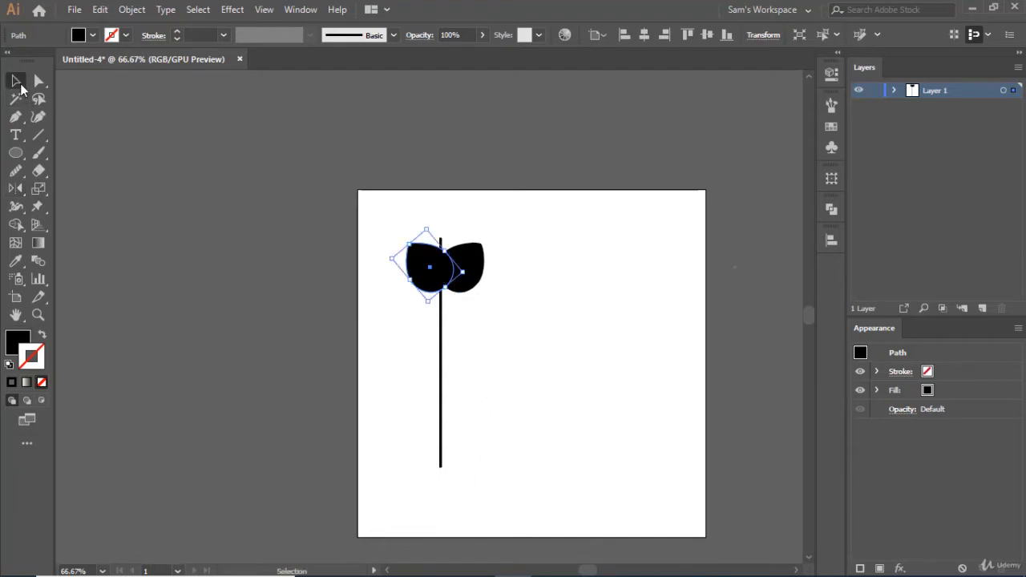
pyautogui.keyDown('shift'); pyautogui.click(468, 260); pyautogui.keyUp('shift')
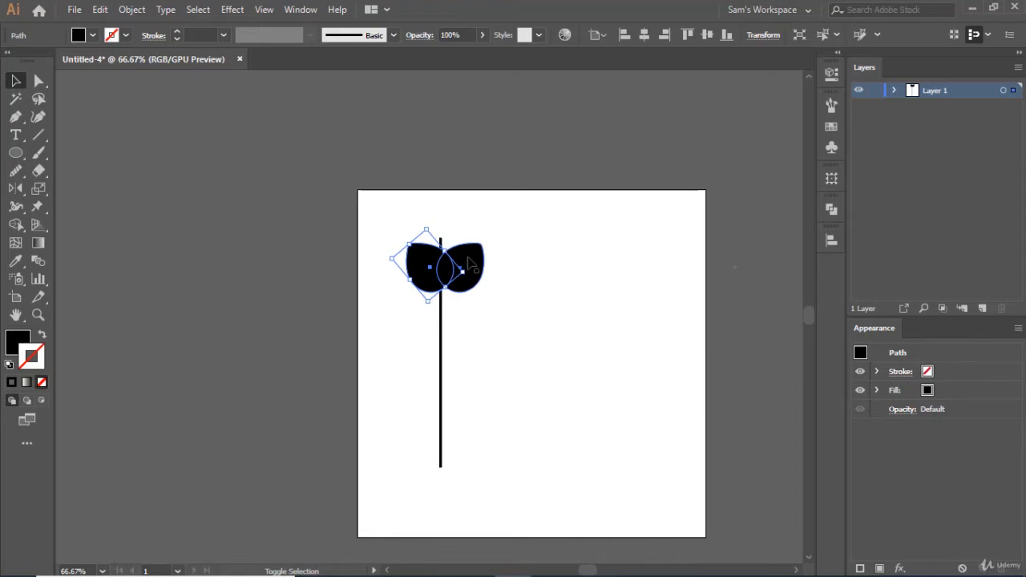
pyautogui.keyDown('shift'); pyautogui.click(468, 261); pyautogui.keyUp('shift')
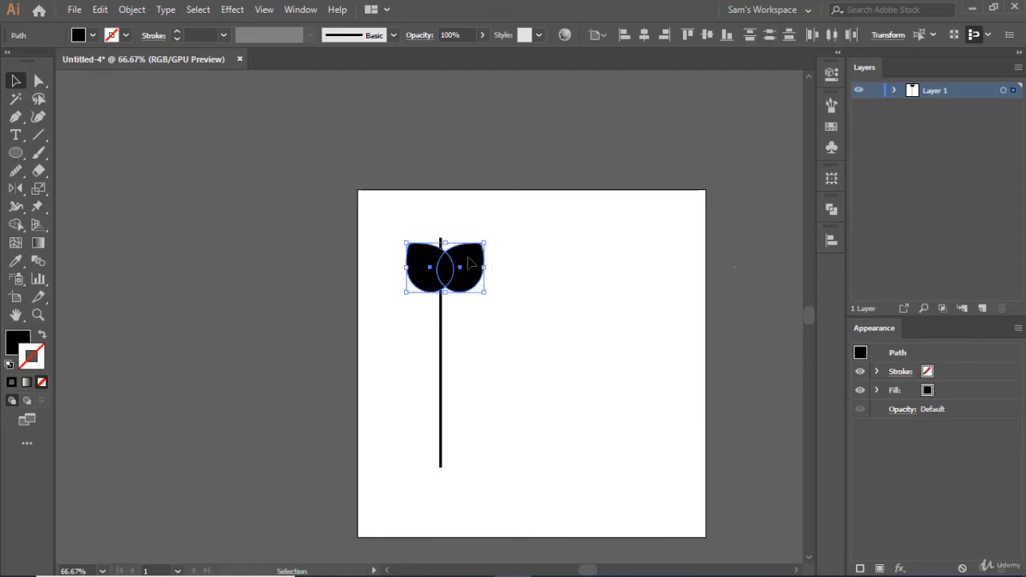
pyautogui.moveTo(466, 259); pyautogui.dragTo(465, 396)
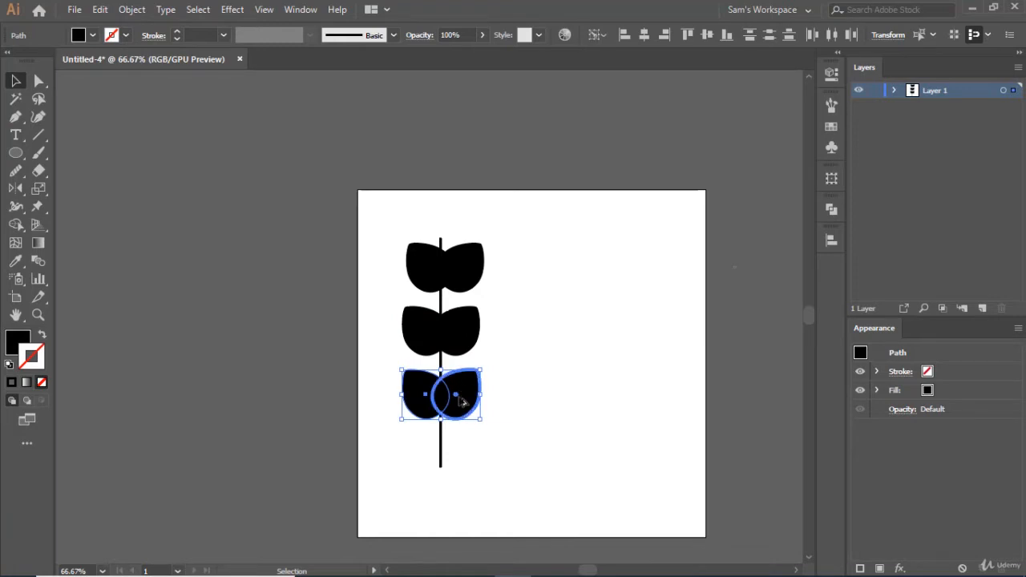
pyautogui.moveTo(455, 414); pyautogui.dragTo(461, 463)
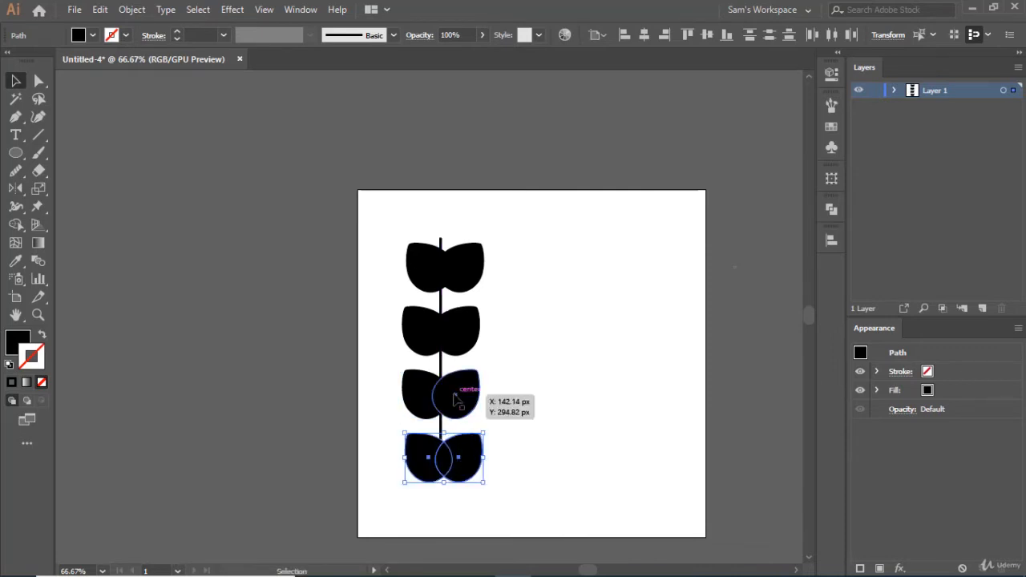
# - Extend the stem line's lower end downward past the lowest pair of leaves
pyautogui.click(441, 241)
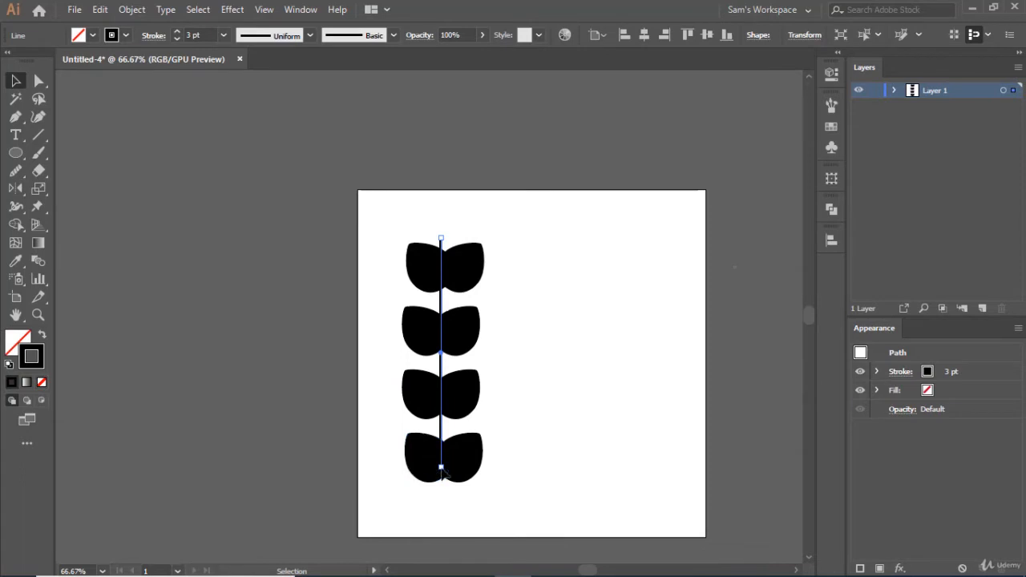
pyautogui.moveTo(441, 467); pyautogui.dragTo(440, 503)
# - Stagger the leaves of the upper three pairs, shifting each right leaf up and each left leaf down along the stem
pyautogui.click(461, 267)
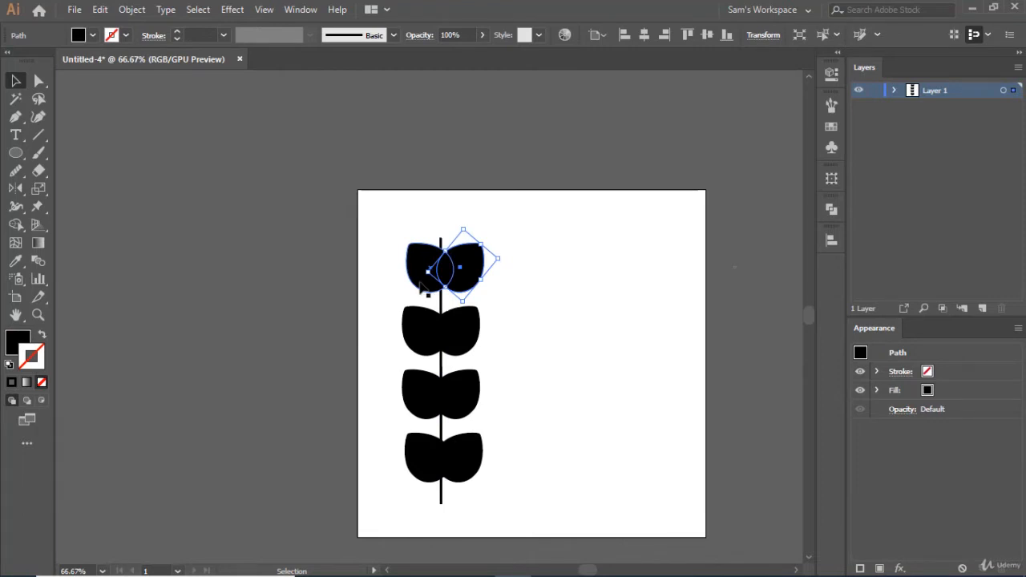
pyautogui.moveTo(421, 281); pyautogui.dragTo(421, 293)
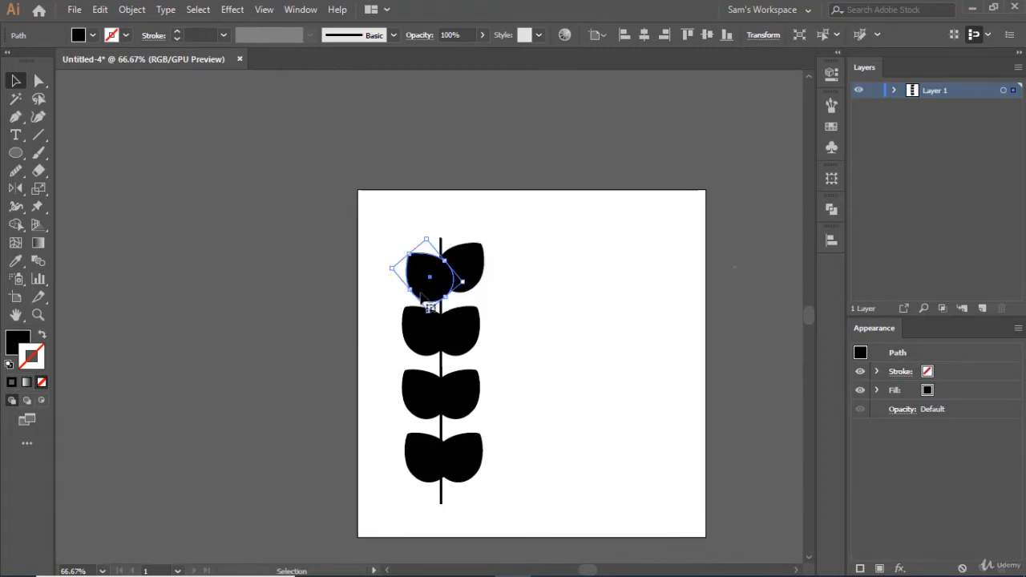
pyautogui.moveTo(464, 265); pyautogui.dragTo(467, 254)
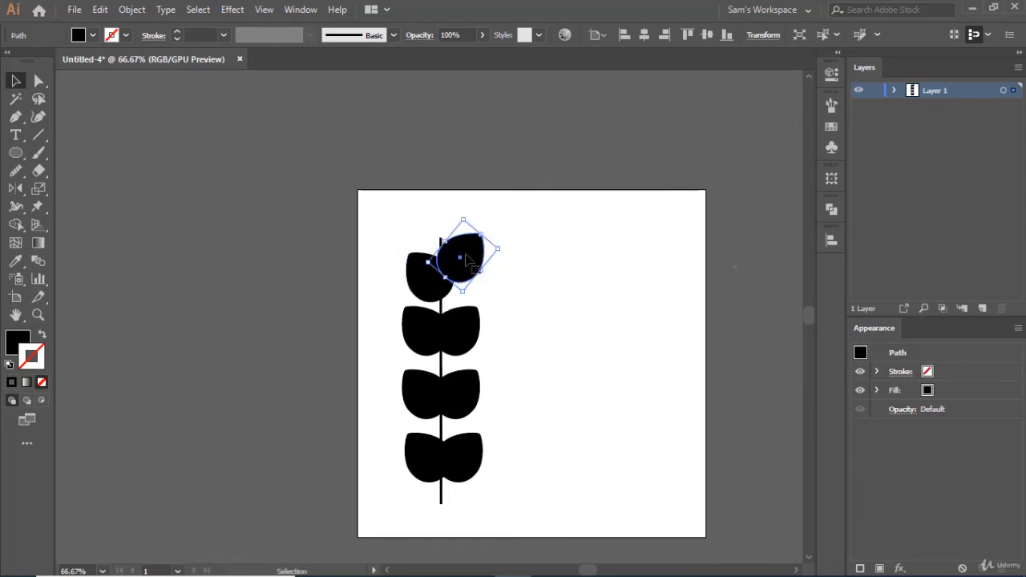
pyautogui.click(465, 333)
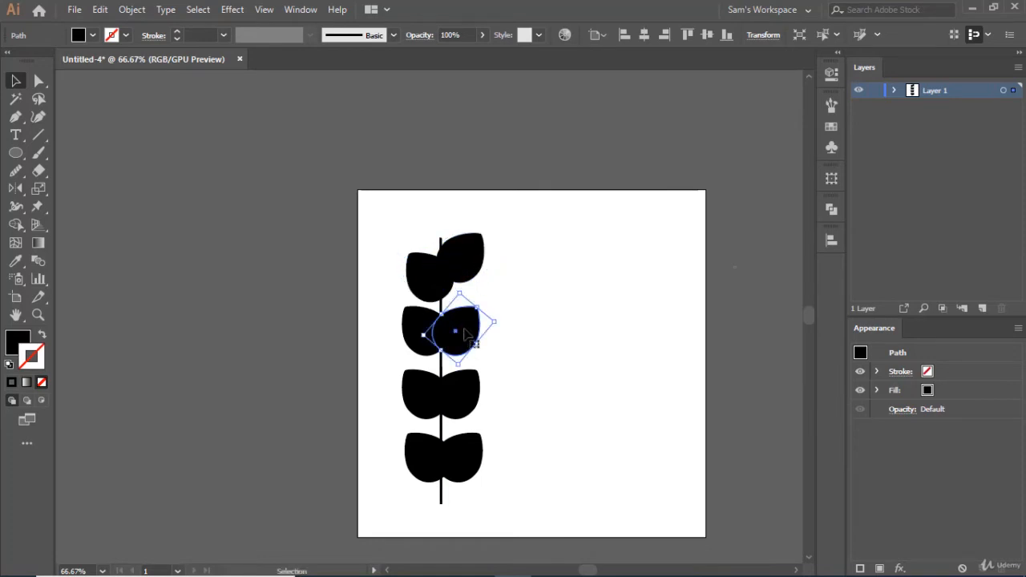
pyautogui.moveTo(465, 332); pyautogui.dragTo(431, 361)
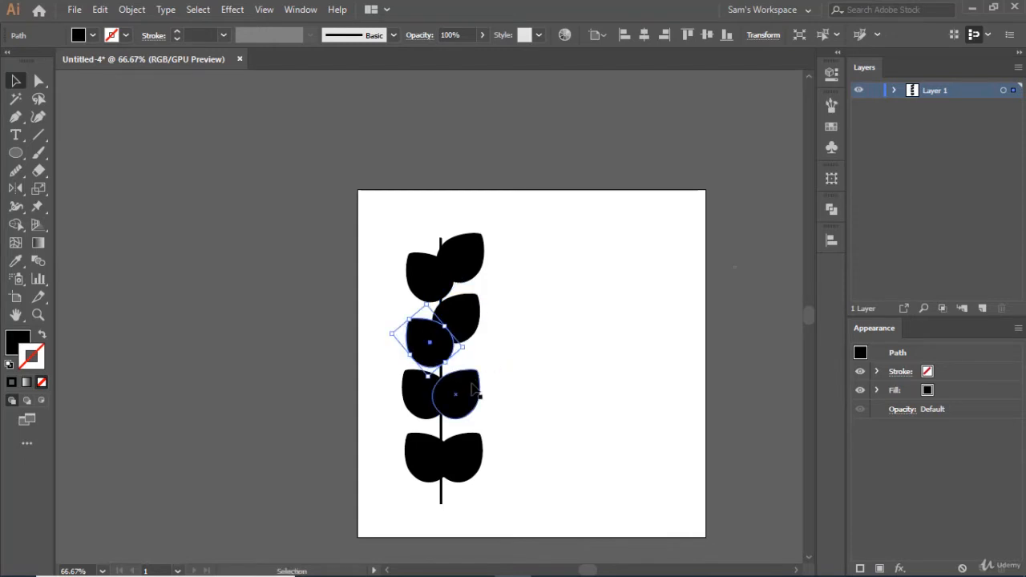
pyautogui.click(461, 396)
pyautogui.moveTo(467, 398); pyautogui.dragTo(469, 370)
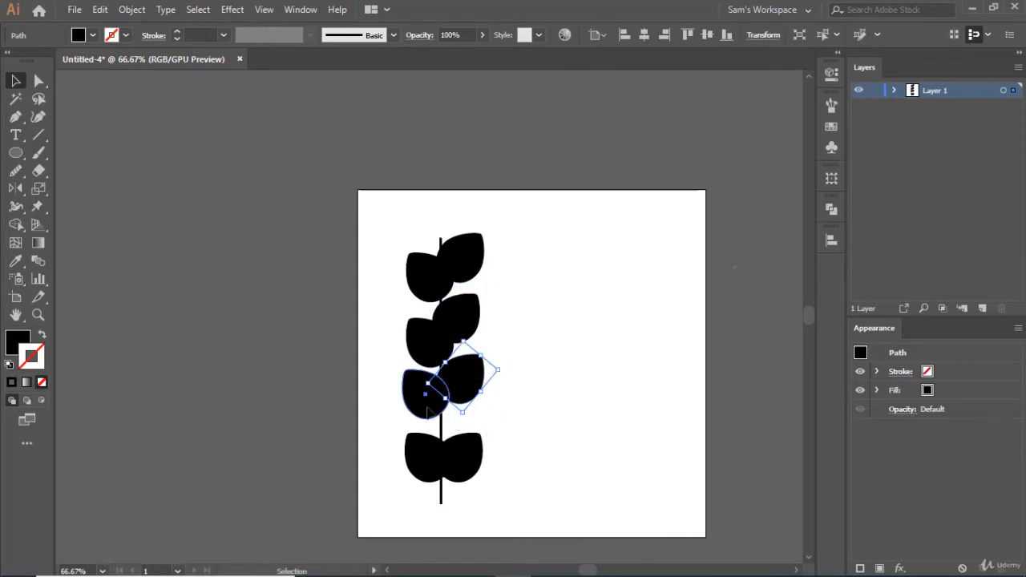
pyautogui.moveTo(428, 408); pyautogui.dragTo(428, 426)
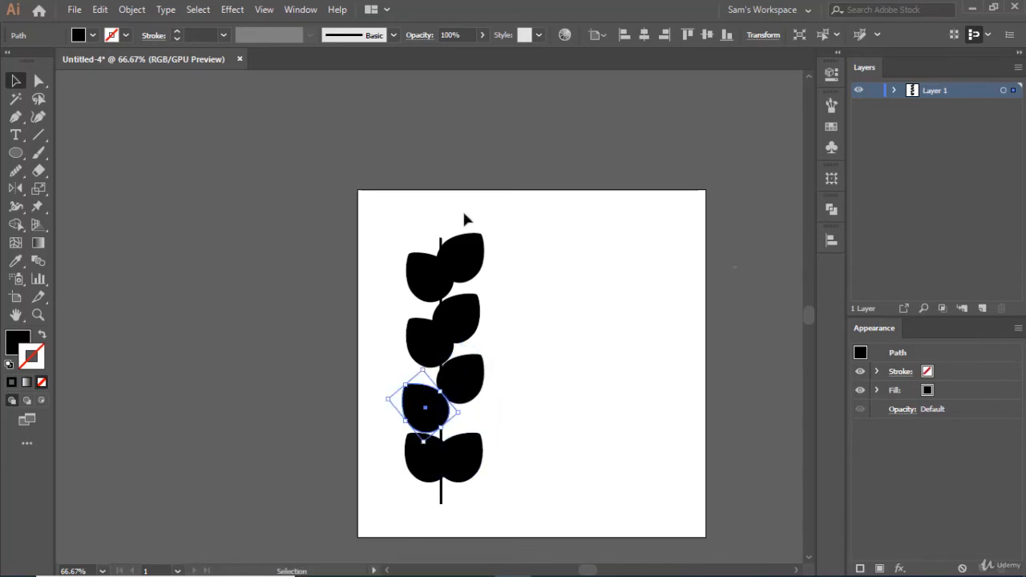
# - Raise the stem line's upper end close to the artboard's top edge and move the topmost right leaf up along it
pyautogui.click(441, 240)
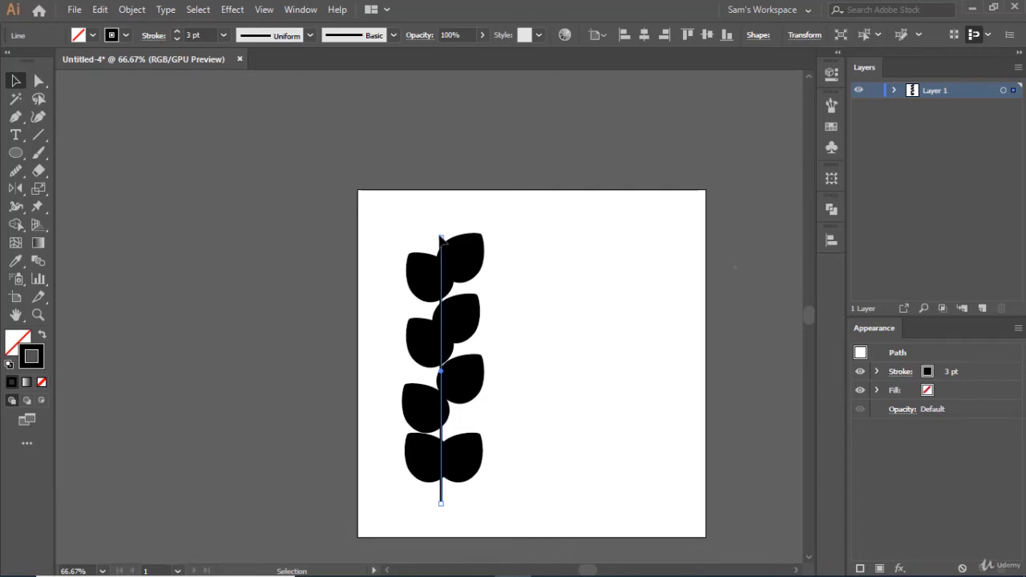
pyautogui.moveTo(441, 238); pyautogui.dragTo(441, 205)
pyautogui.moveTo(461, 258); pyautogui.dragTo(440, 265)
pyautogui.moveTo(463, 317); pyautogui.dragTo(465, 319)
# - Nudge the uppermost left leaf up until it sits just below the topmost right leaf
pyautogui.click(454, 290)
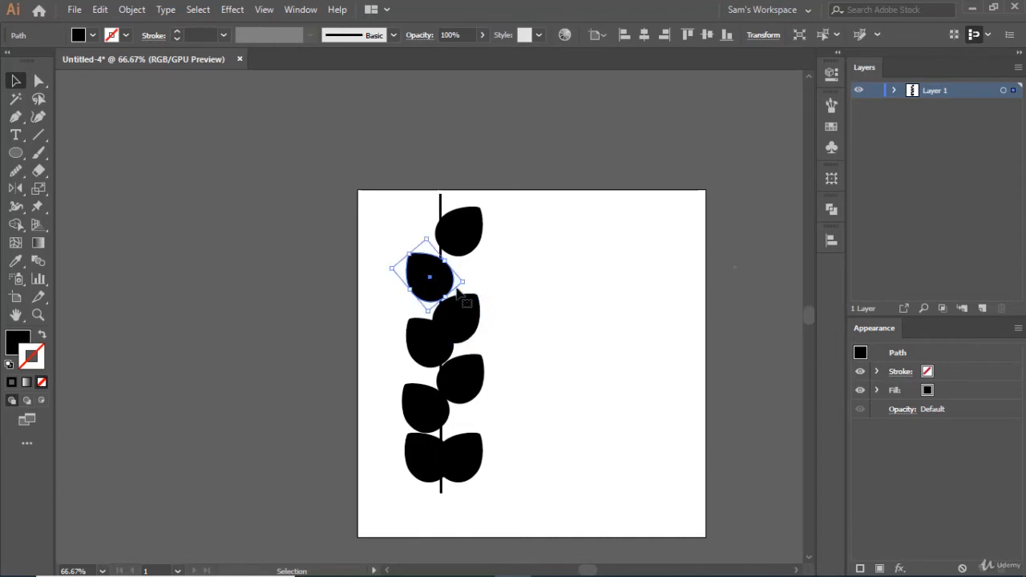
pyautogui.press('Up')
pyautogui.press('Up')
pyautogui.press('Up')
pyautogui.press('Up')
pyautogui.press('Up')
pyautogui.press('Up')
pyautogui.press('Up')
pyautogui.press('Up')
pyautogui.press('Up')
pyautogui.press('Up')
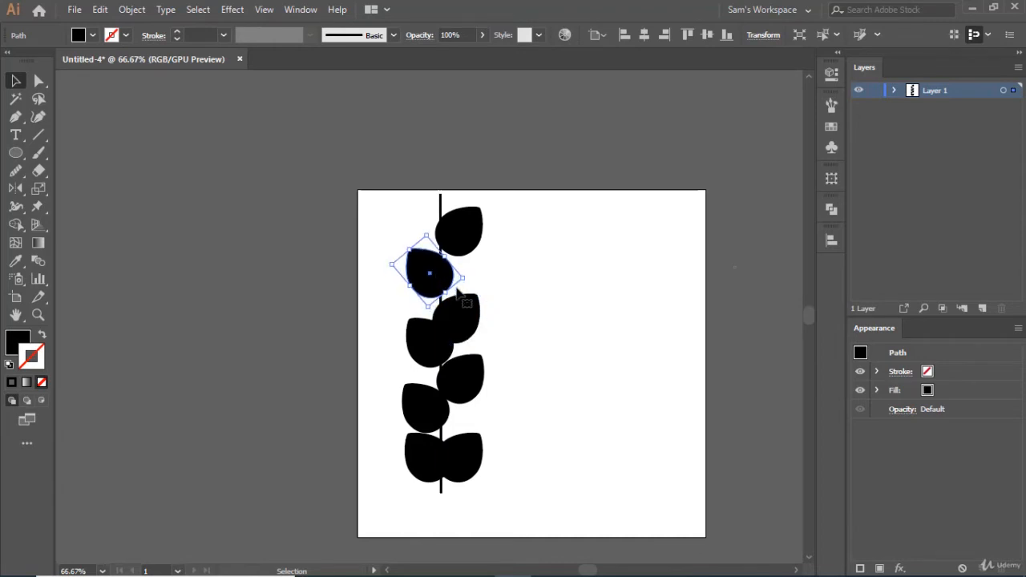
pyautogui.press('Up')
pyautogui.press('Up')
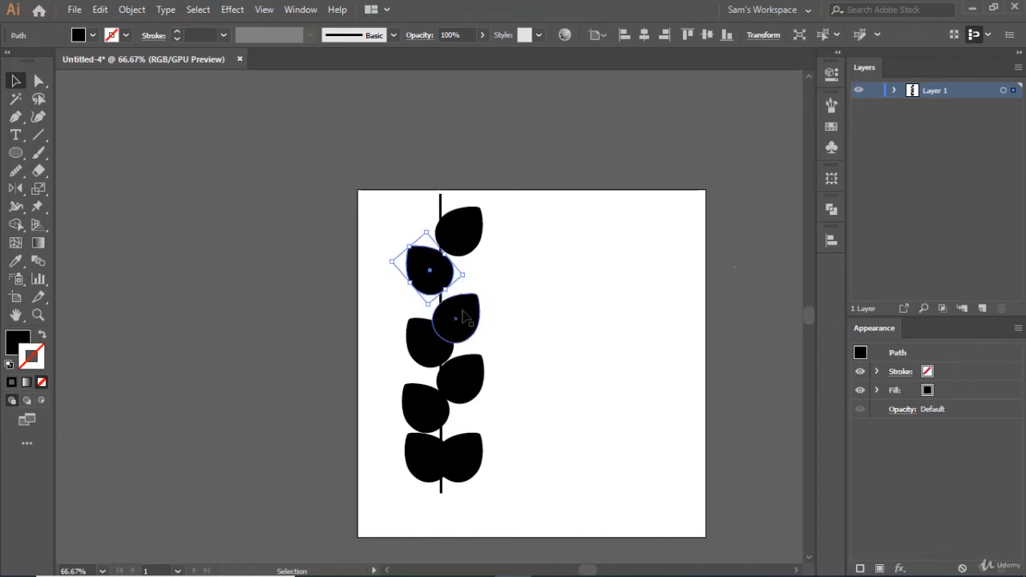
# - Nudge the second right leaf slightly up and move the second left leaf down so the leaves alternate evenly
pyautogui.click(462, 315)
pyautogui.press('Up')
pyautogui.press('Up')
pyautogui.press('Up')
pyautogui.press('Up')
pyautogui.press('Up')
pyautogui.press('Up')
pyautogui.press('Up')
pyautogui.press('Up')
pyautogui.press('Up')
pyautogui.press('Up')
pyautogui.press('Up')
pyautogui.press('Up')
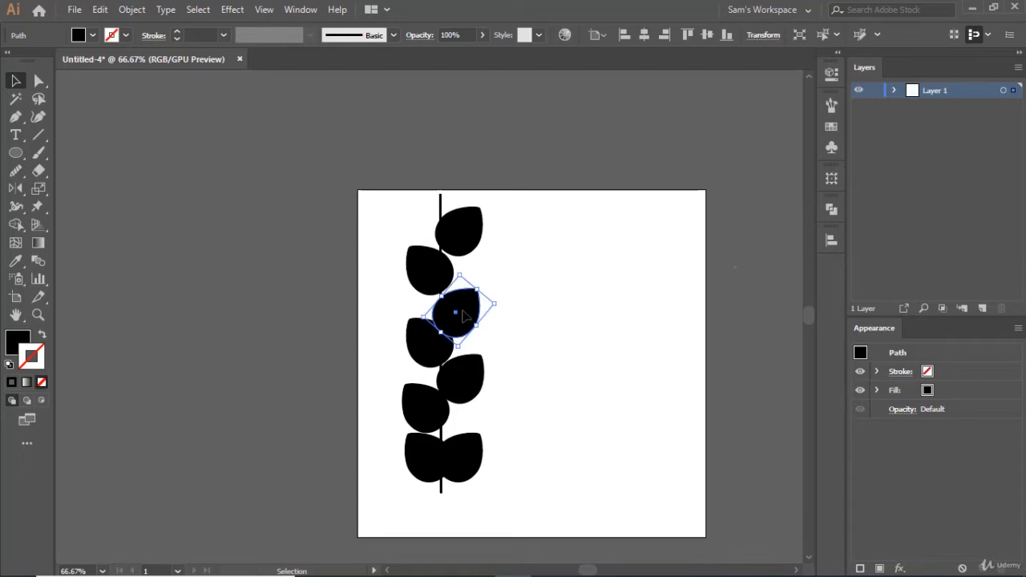
pyautogui.click(433, 359)
pyautogui.moveTo(432, 357); pyautogui.dragTo(435, 361)
# - Nudge the third right leaf down along the stem so it sits below the second left leaf
pyautogui.click(470, 387)
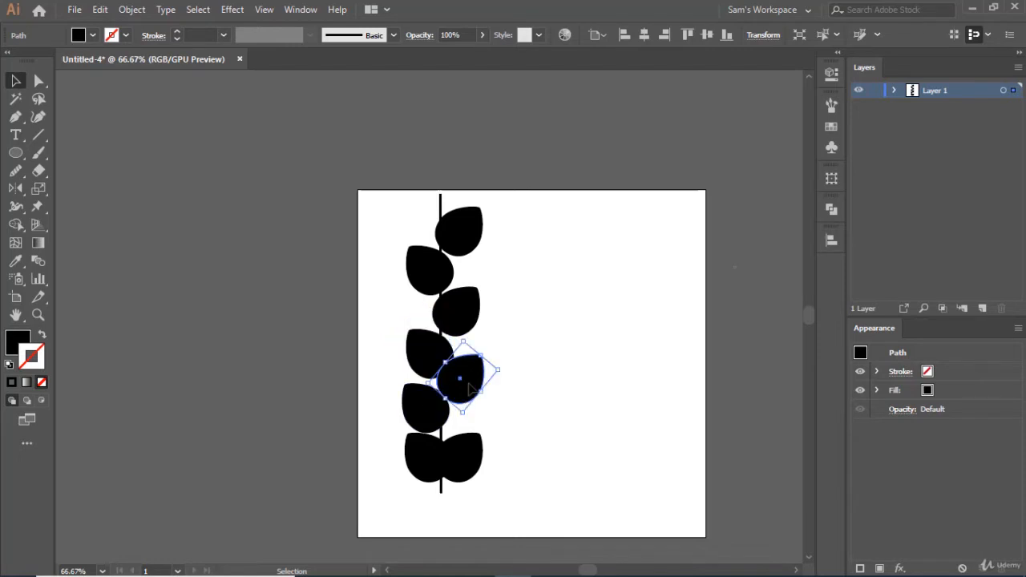
pyautogui.press('Down')
pyautogui.press('Down')
pyautogui.press('Down')
pyautogui.press('Down')
pyautogui.press('Down')
pyautogui.press('Down')
pyautogui.press('Down')
pyautogui.press('Down')
pyautogui.press('Down')
pyautogui.press('Down')
pyautogui.press('Down')
pyautogui.press('Down')
pyautogui.press('Down')
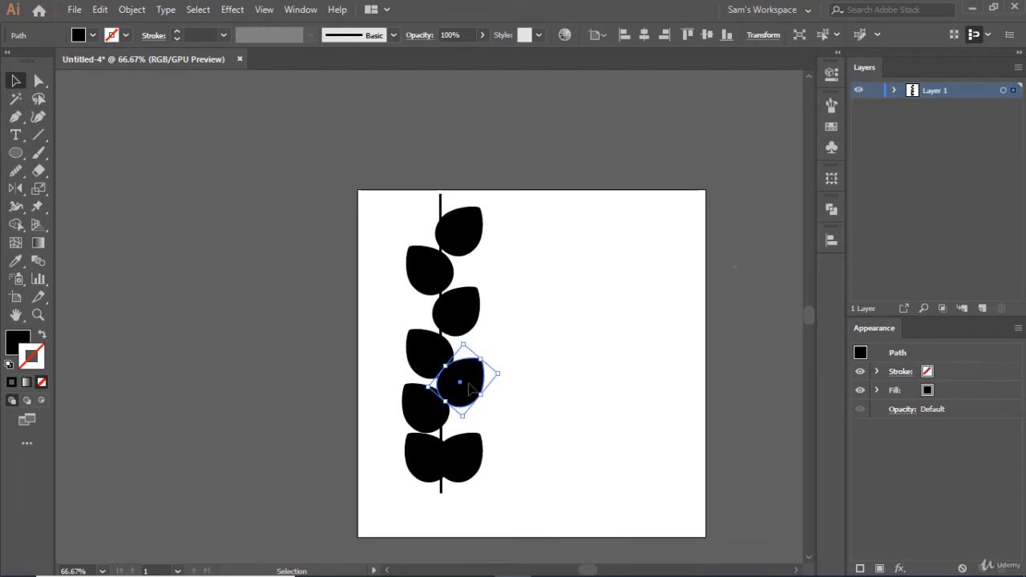
pyautogui.press('Down')
pyautogui.press('Down')
pyautogui.press('Down')
pyautogui.press('Down')
pyautogui.press('Down')
pyautogui.press('Down')
pyautogui.press('Down')
pyautogui.press('Down')
pyautogui.press('Down')
pyautogui.press('Down')
pyautogui.press('Down')
pyautogui.press('Down')
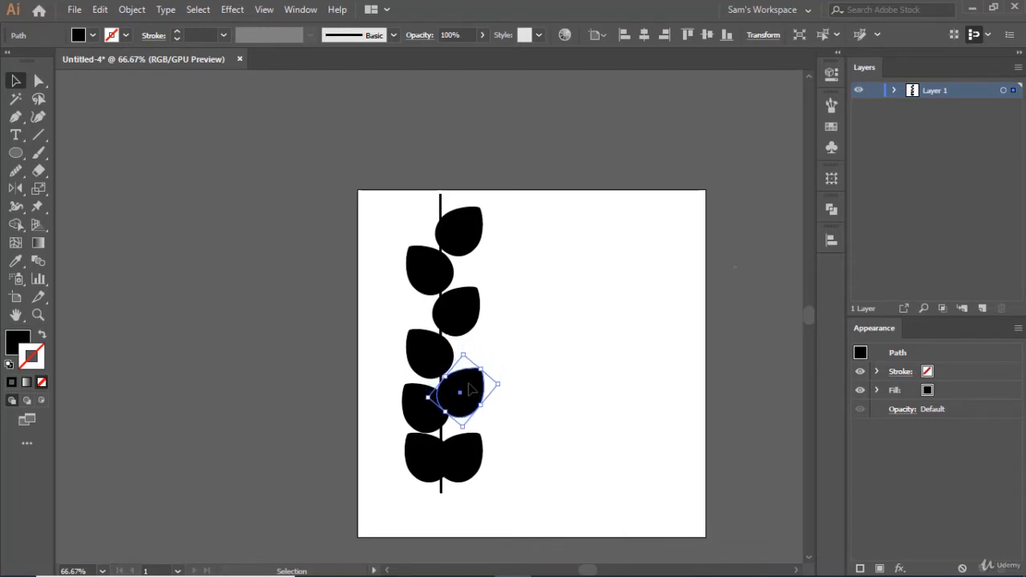
# - Delete both leaves of the lowest pair on the stem
pyautogui.click(461, 455)
pyautogui.press('Delete')
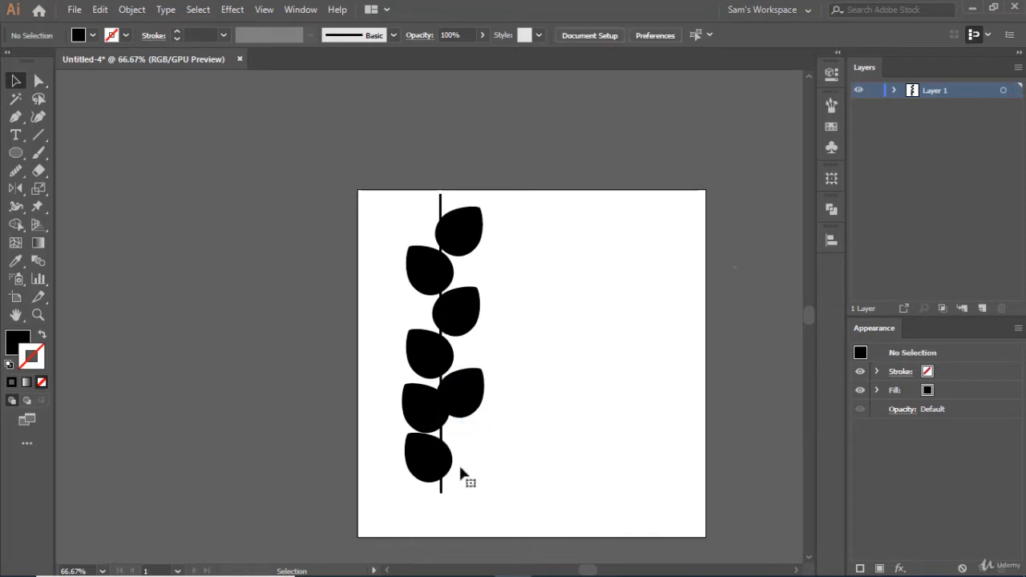
pyautogui.click(438, 463)
pyautogui.press('Delete')
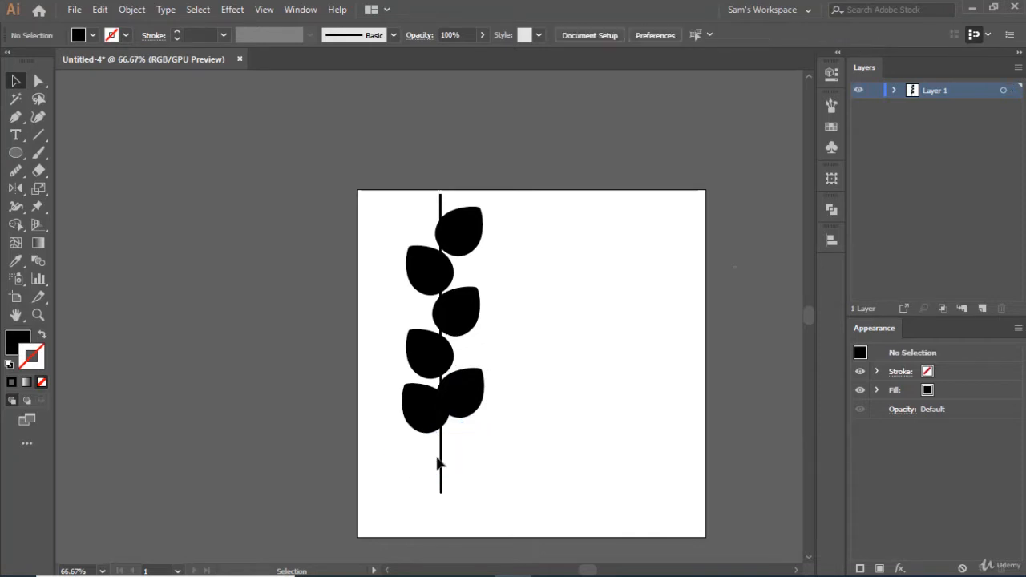
# - Nudge the lowest left leaf down until it continues the alternating spacing below the third right leaf
pyautogui.click(431, 437)
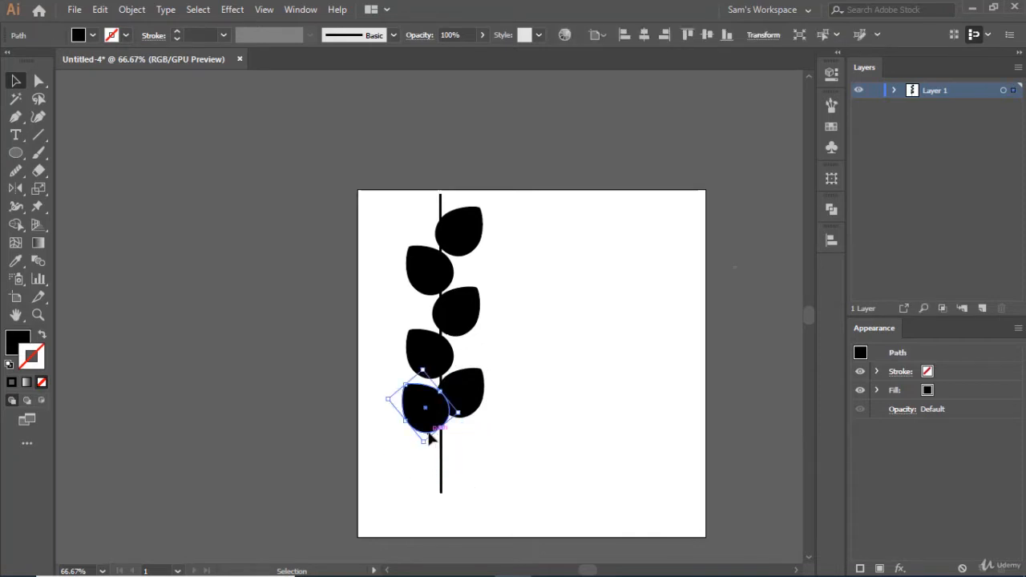
pyautogui.press('Down')
pyautogui.press('Down')
pyautogui.press('Down')
pyautogui.press('Down')
pyautogui.press('Down')
pyautogui.press('Down')
pyautogui.press('Down')
pyautogui.press('Down')
pyautogui.press('Down')
pyautogui.press('Down')
pyautogui.press('Down')
pyautogui.press('Down')
pyautogui.press('Down')
pyautogui.press('Down')
pyautogui.press('Down')
pyautogui.press('Down')
pyautogui.press('Down')
pyautogui.press('Down')
pyautogui.press('Down')
pyautogui.press('Down')
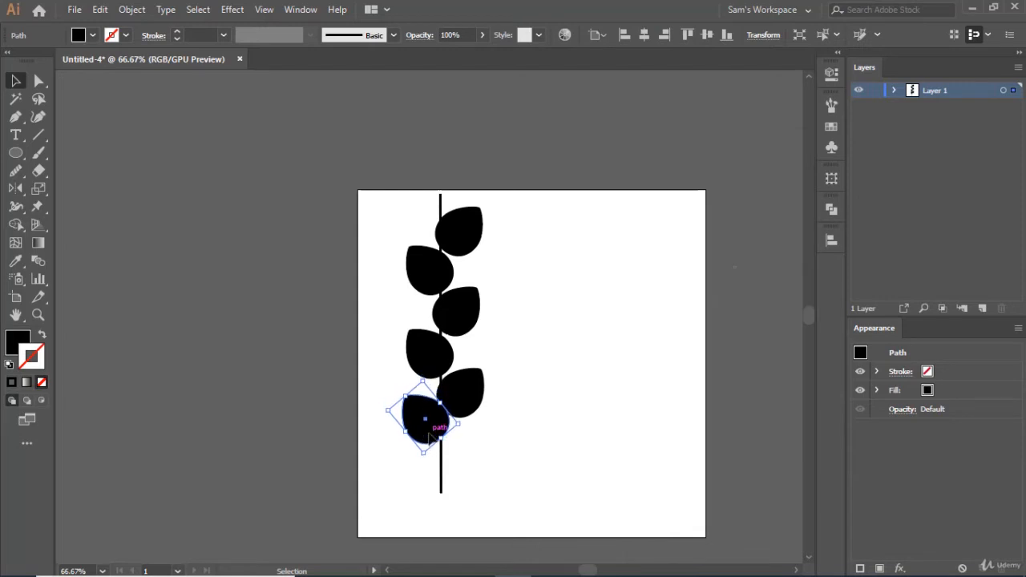
pyautogui.press('Down')
pyautogui.press('Down')
pyautogui.press('Down')
pyautogui.press('Down')
pyautogui.press('Down')
pyautogui.press('Down')
pyautogui.press('Down')
pyautogui.press('Down')
pyautogui.press('Down')
pyautogui.press('Down')
pyautogui.press('Down')
pyautogui.press('Down')
pyautogui.press('Down')
pyautogui.press('Down')
pyautogui.press('Down')
pyautogui.press('Down')
pyautogui.press('Down')
pyautogui.press('Down')
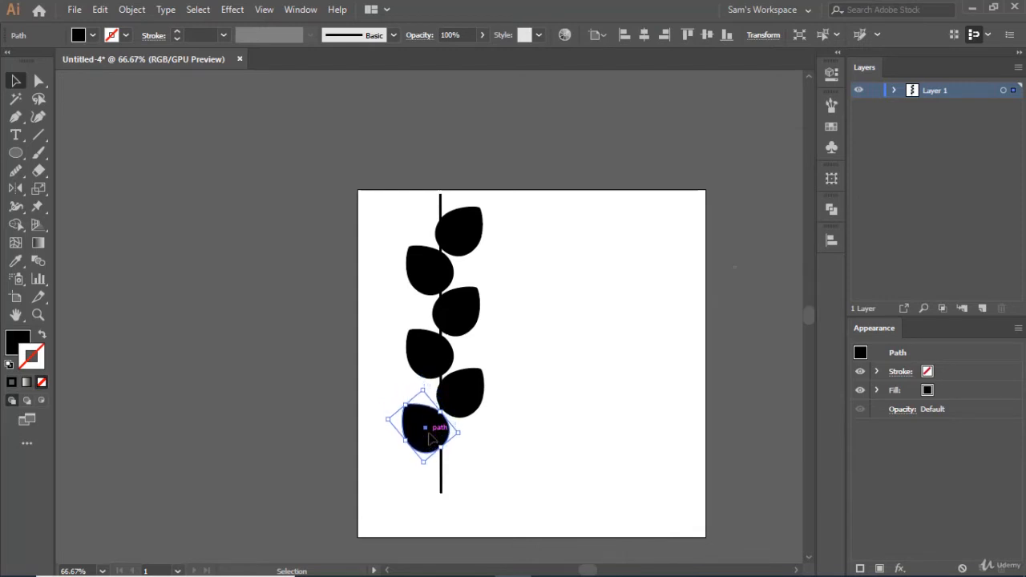
pyautogui.press('Down')
pyautogui.press('Down')
pyautogui.press('Down')
pyautogui.press('Down')
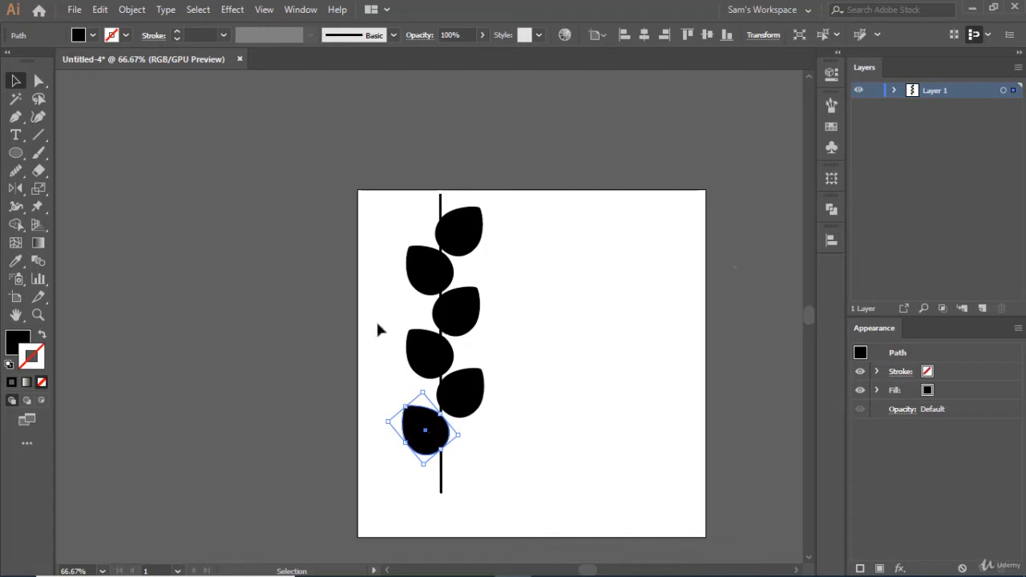
# - Group the stem line together with all six leaves
pyautogui.click(358, 155)
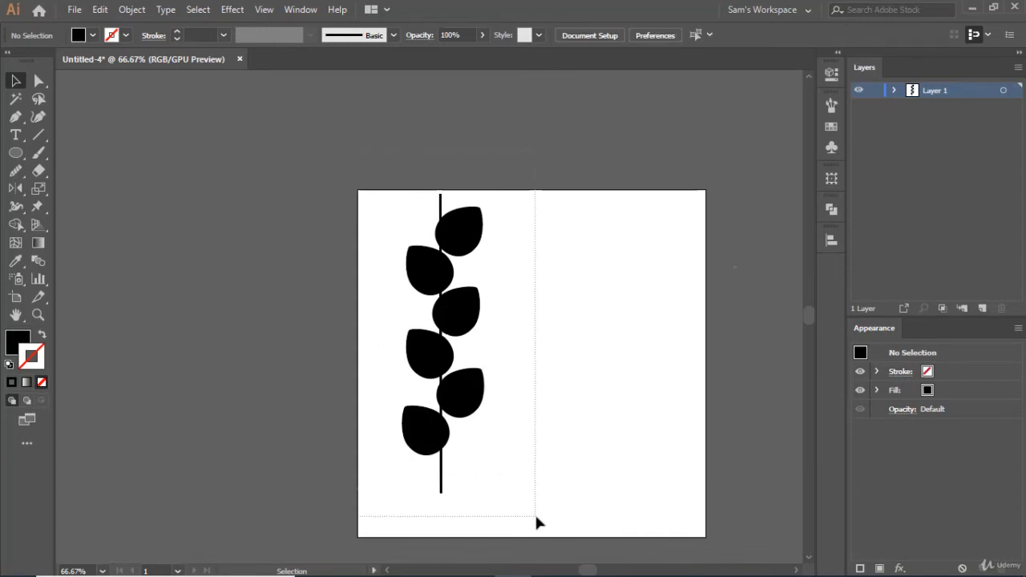
pyautogui.hotkey('ctrl', 'a')
pyautogui.rightClick(470, 304)
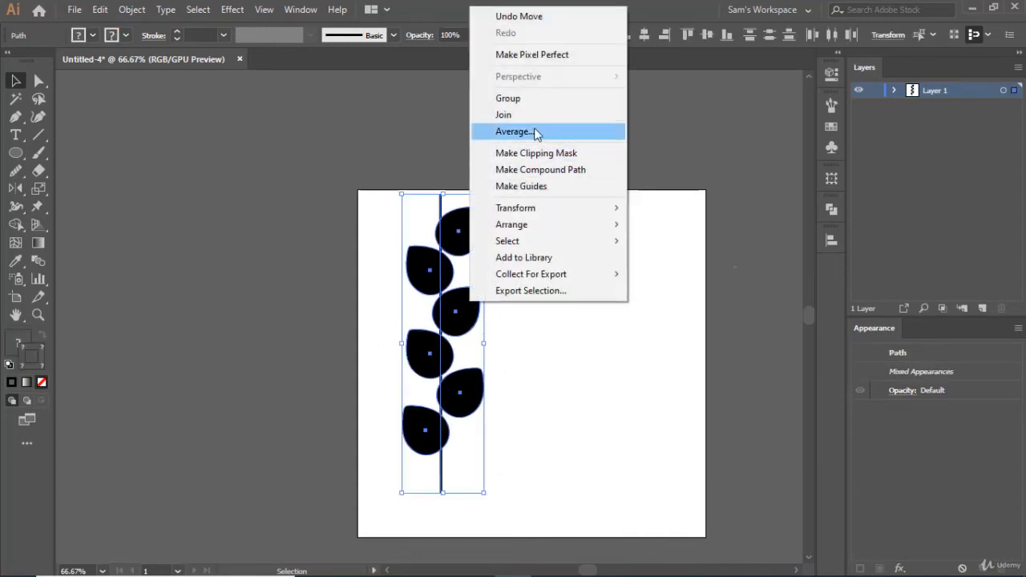
pyautogui.click(541, 99)
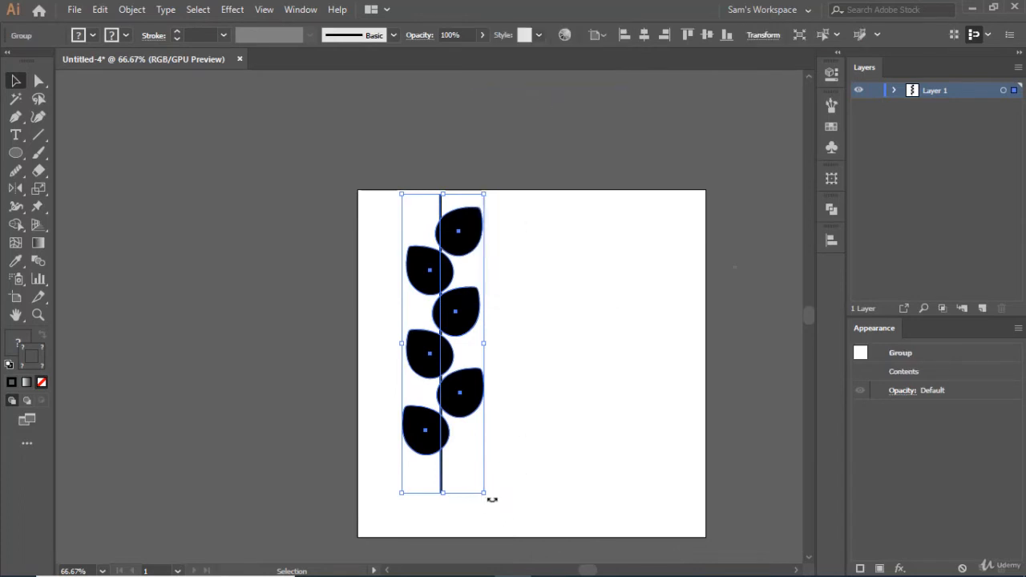
# - Rotate the leaf group 90° clockwise so the stem is horizontal, and move it to the middle of the artboard
pyautogui.moveTo(488, 492); pyautogui.dragTo(259, 443)
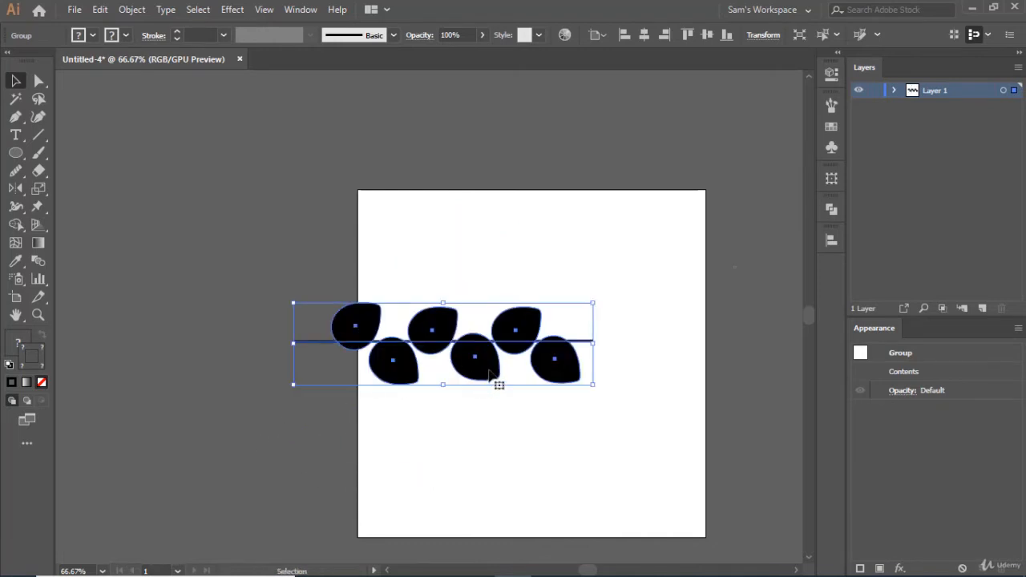
pyautogui.moveTo(507, 376); pyautogui.dragTo(566, 385)
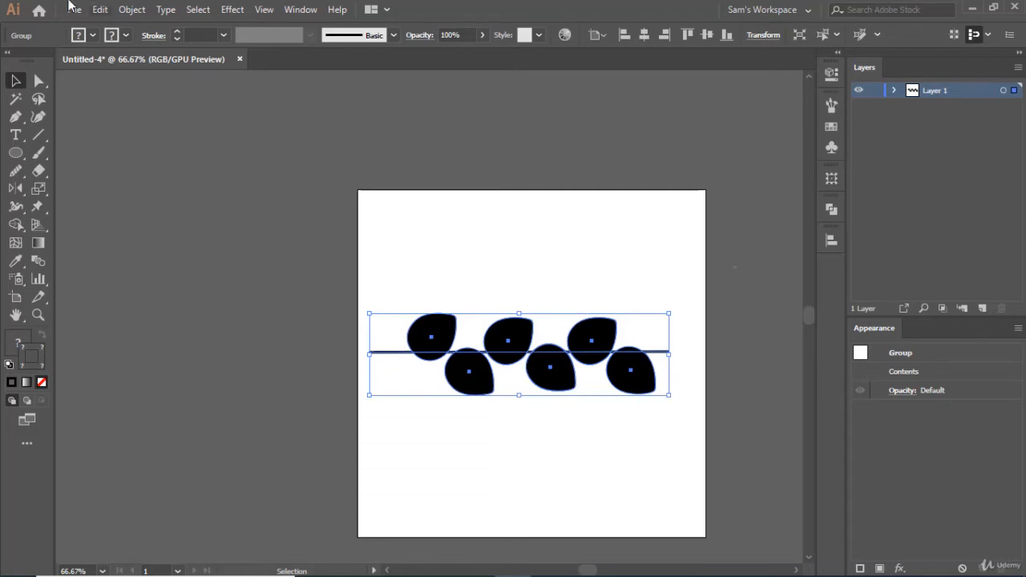
# - Create a Pattern Brush from the horizontal leaf group with the scale at 63% and the colorization method set to Tints
pyautogui.click(836, 111)
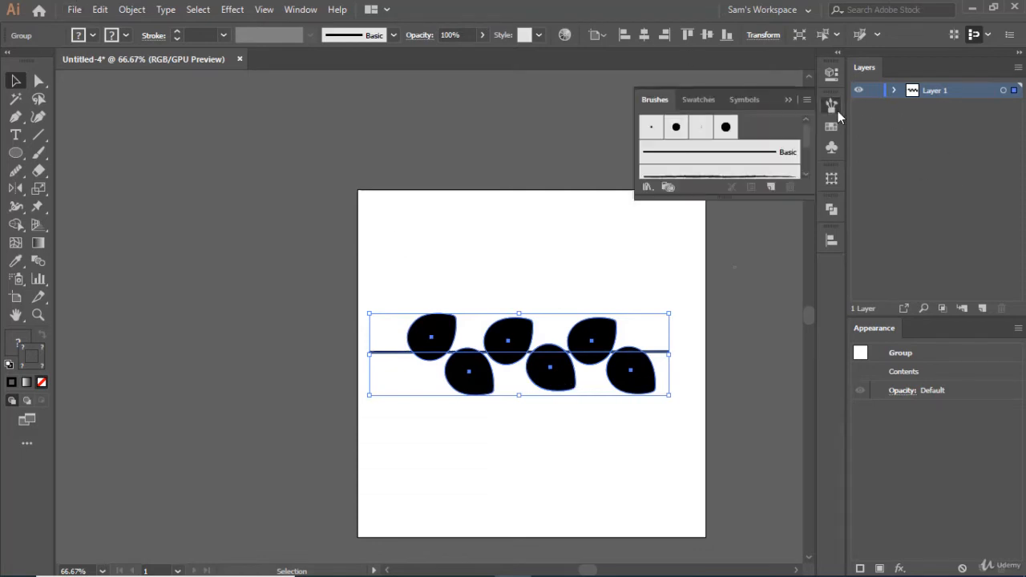
pyautogui.click(774, 186)
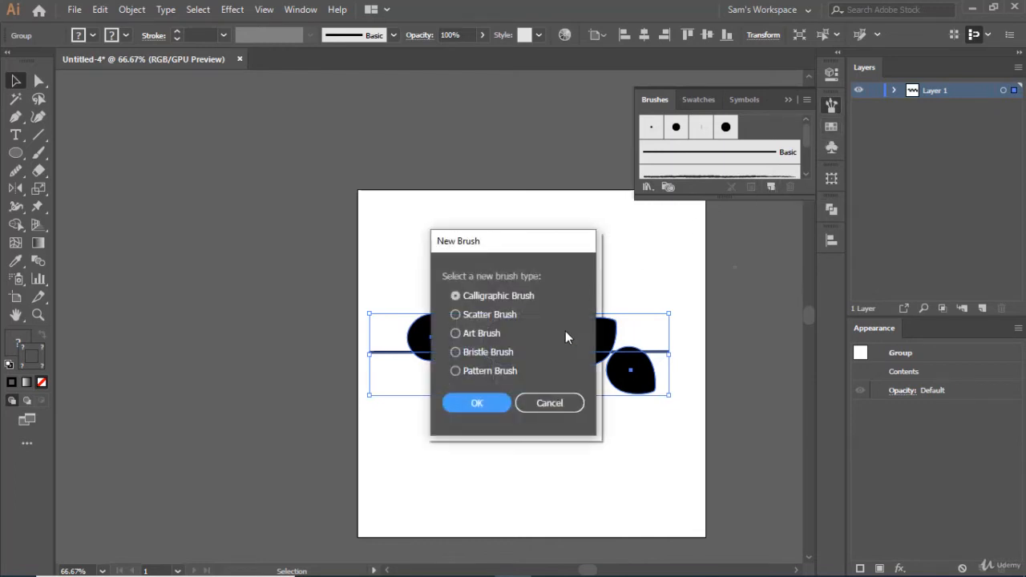
pyautogui.click(502, 373)
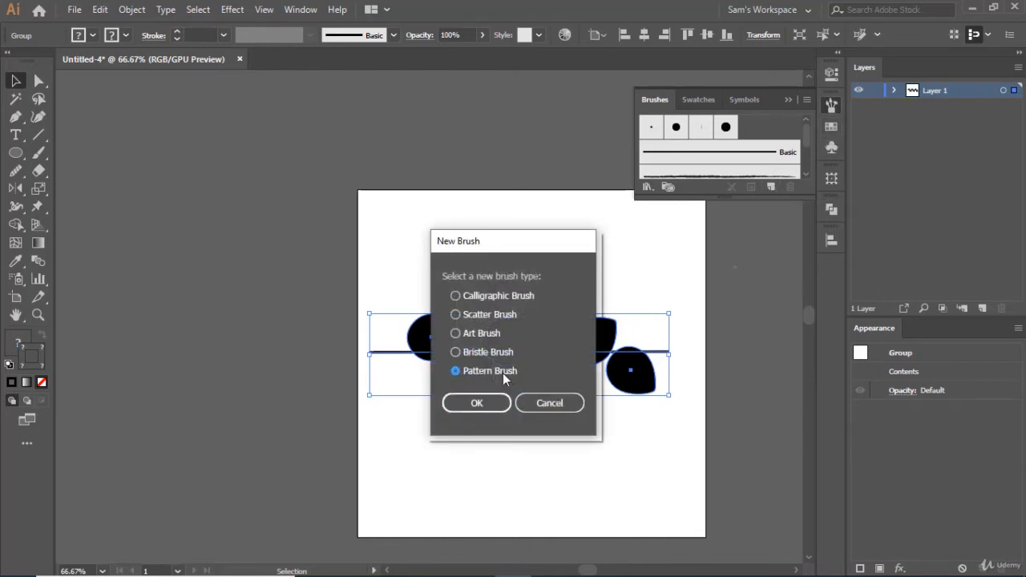
pyautogui.click(478, 406)
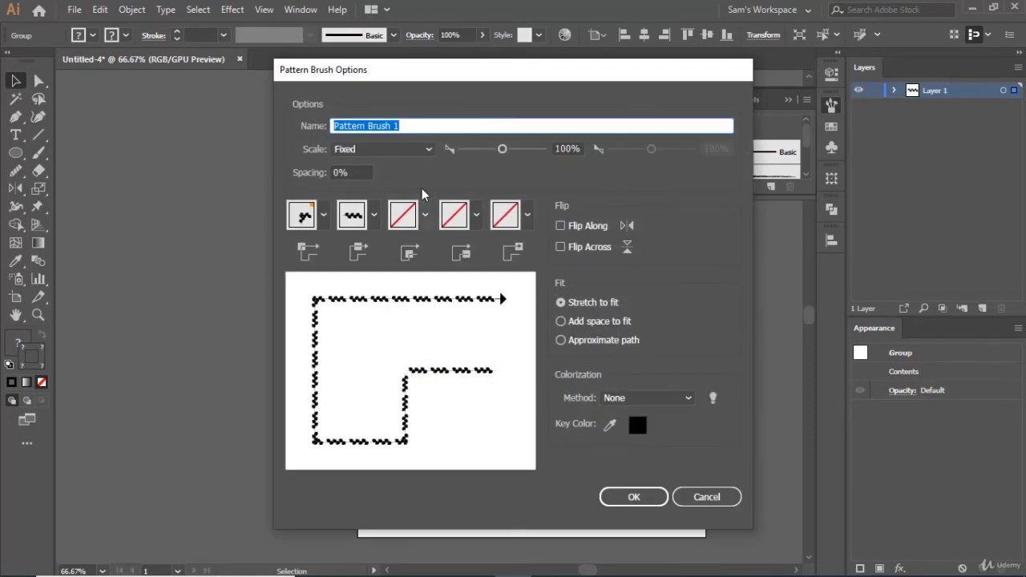
pyautogui.click(502, 150)
pyautogui.moveTo(502, 150); pyautogui.dragTo(486, 159)
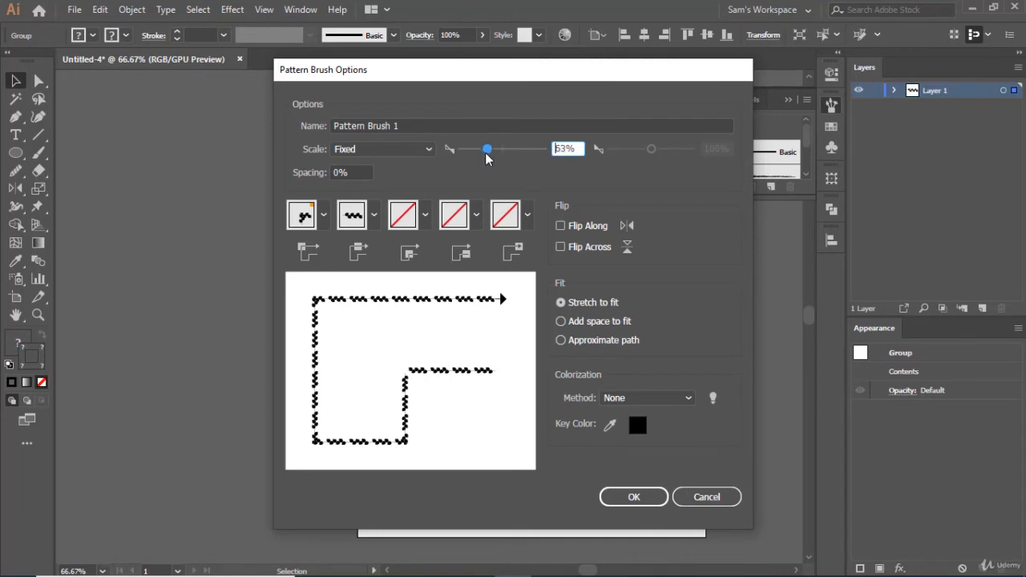
pyautogui.click(675, 400)
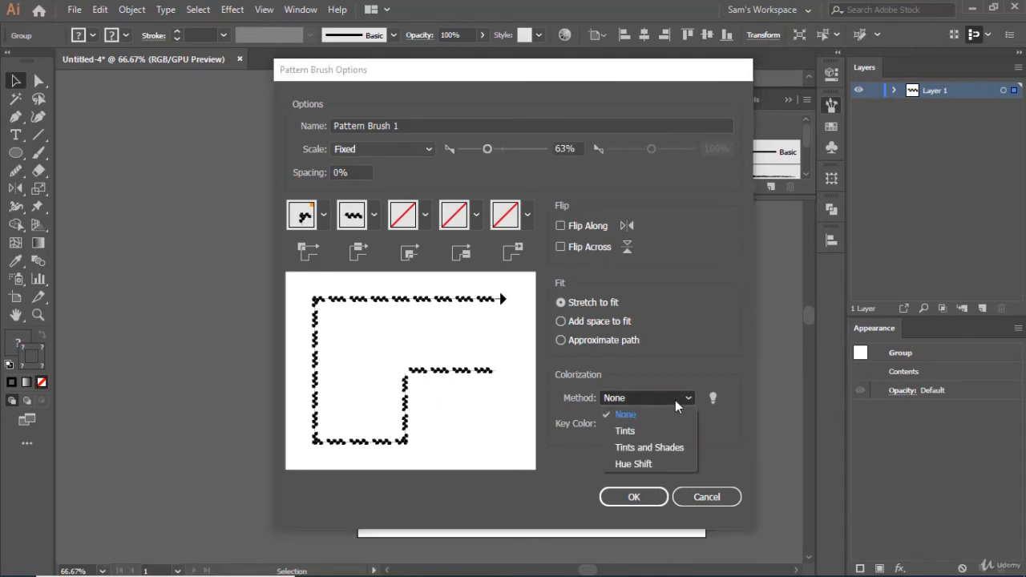
pyautogui.click(649, 430)
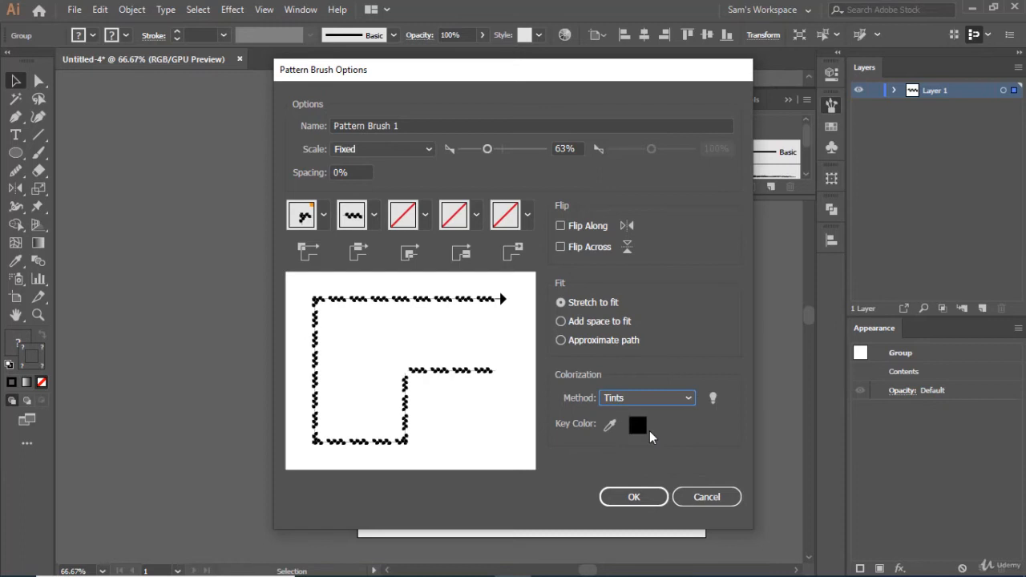
pyautogui.click(633, 497)
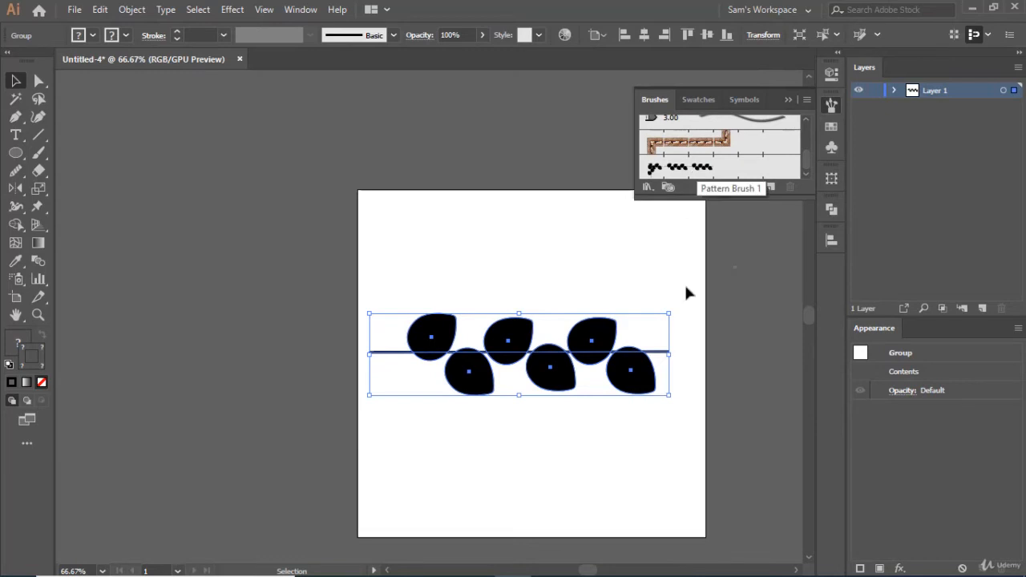
# - Delete the original leaf group from the artboard
pyautogui.press('Delete')
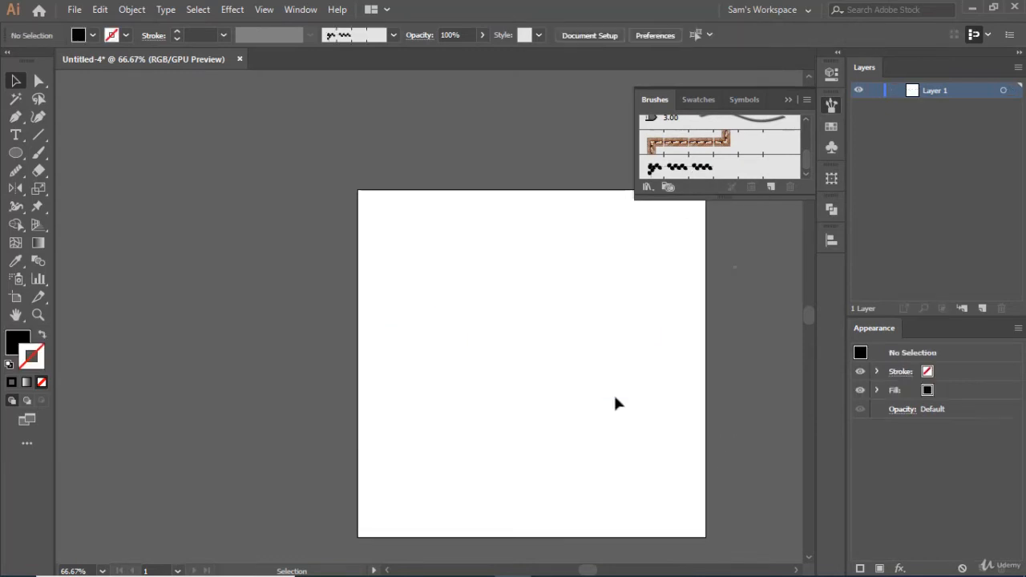
# - Paint a wavy horizontal stroke across the artboard with the leaf pattern brush
pyautogui.click(38, 152)
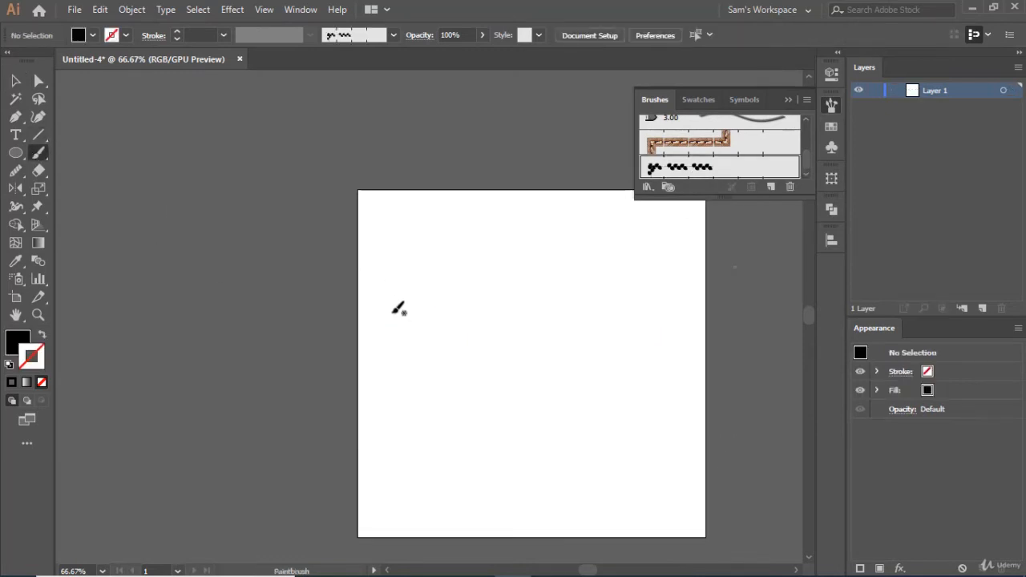
pyautogui.moveTo(394, 315)
pyautogui.mouseDown()
pyautogui.moveTo(419, 350)
pyautogui.moveTo(567, 280)
pyautogui.moveTo(616, 297)
pyautogui.moveTo(687, 346)
pyautogui.moveTo(779, 349)
pyautogui.mouseUp()
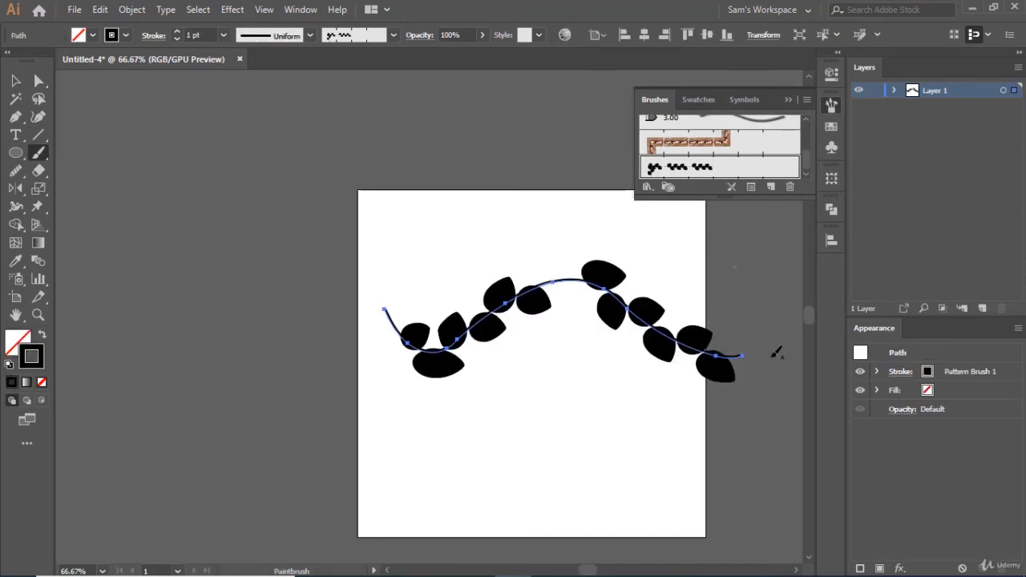
# - Set the painted leaf stroke's weight to 0.75 pt and its stroke color to dark green
pyautogui.click(176, 38)
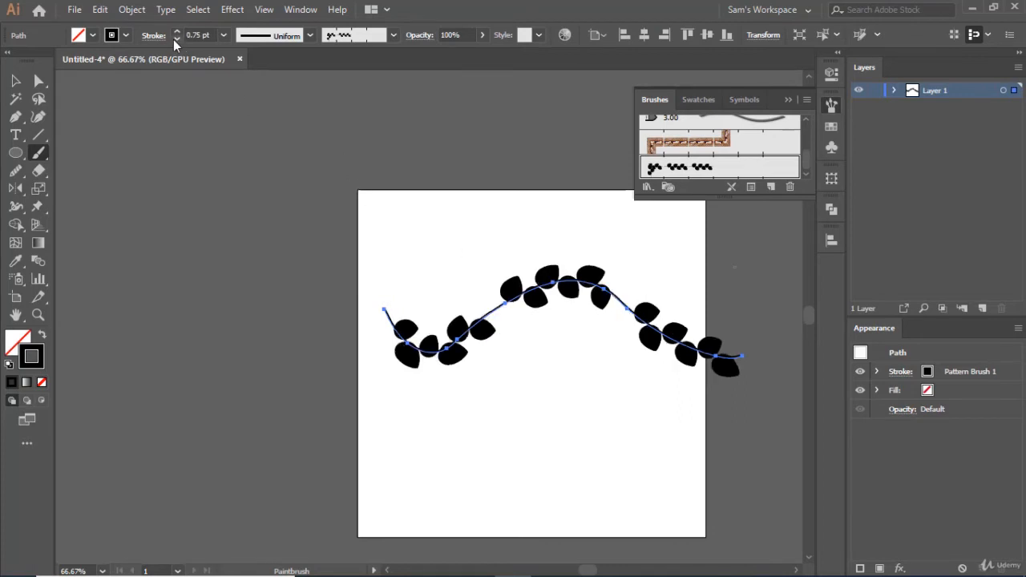
pyautogui.click(176, 38)
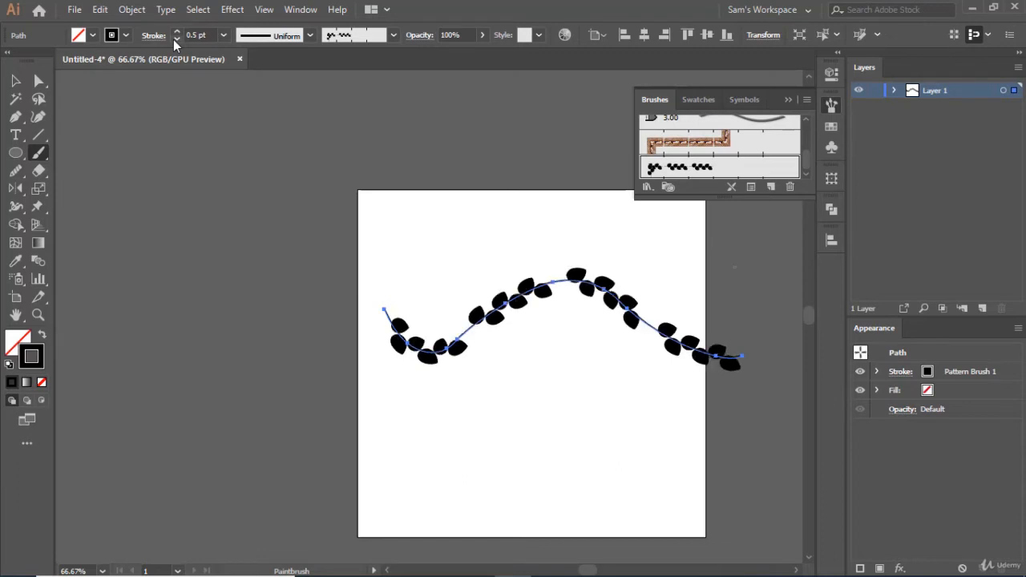
pyautogui.click(177, 32)
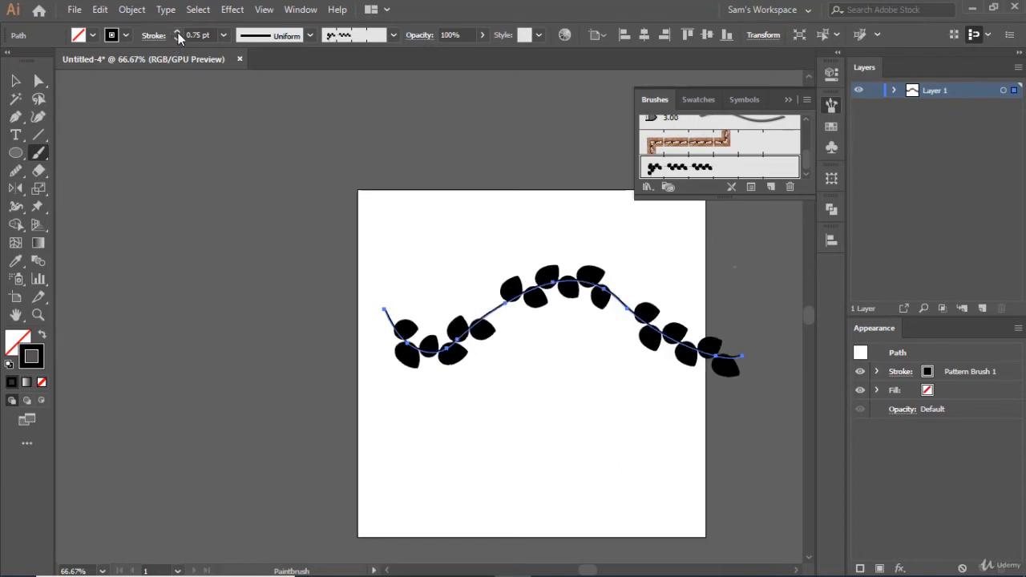
pyautogui.click(178, 33)
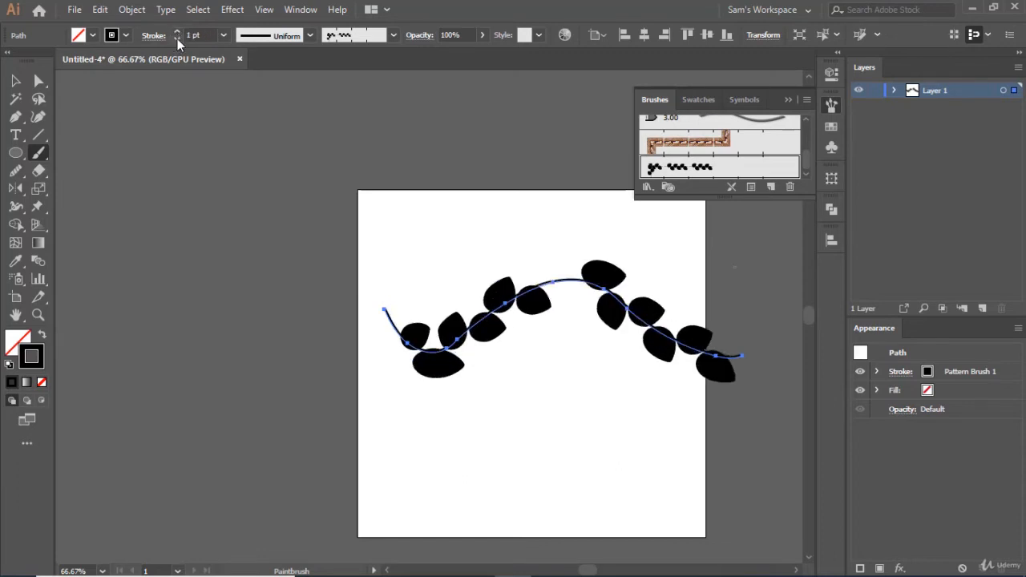
pyautogui.click(177, 39)
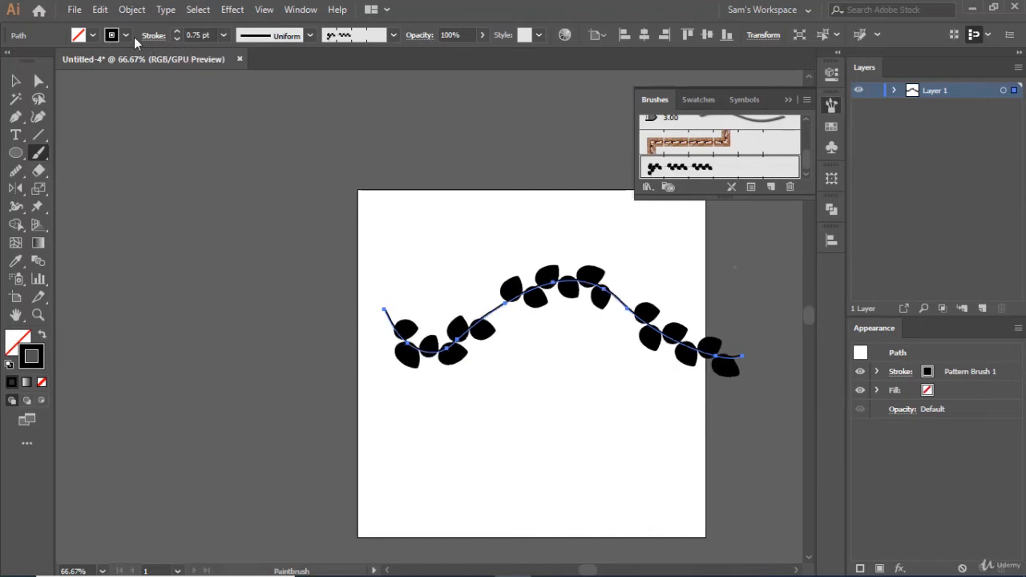
pyautogui.click(78, 34)
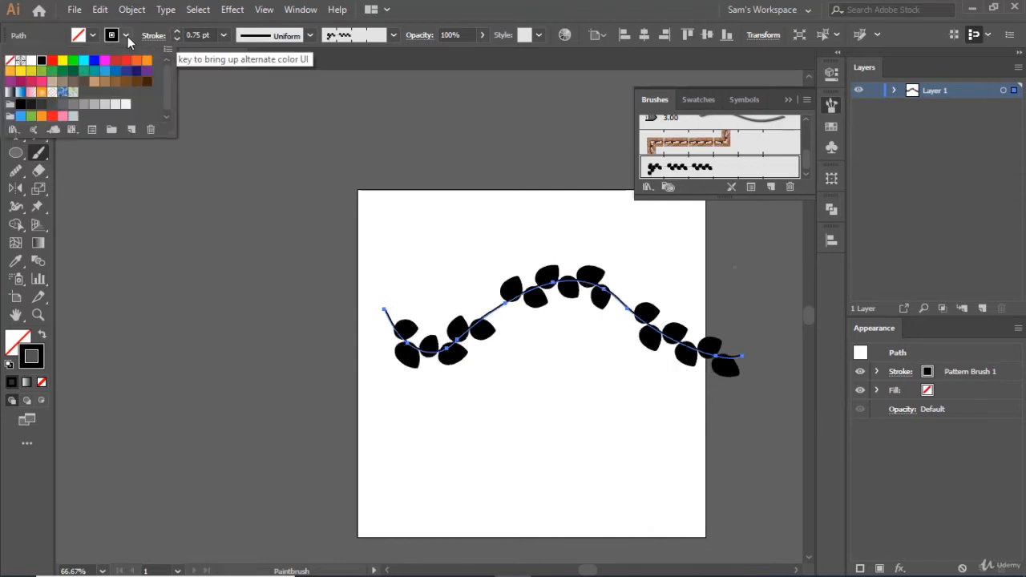
pyautogui.click(73, 70)
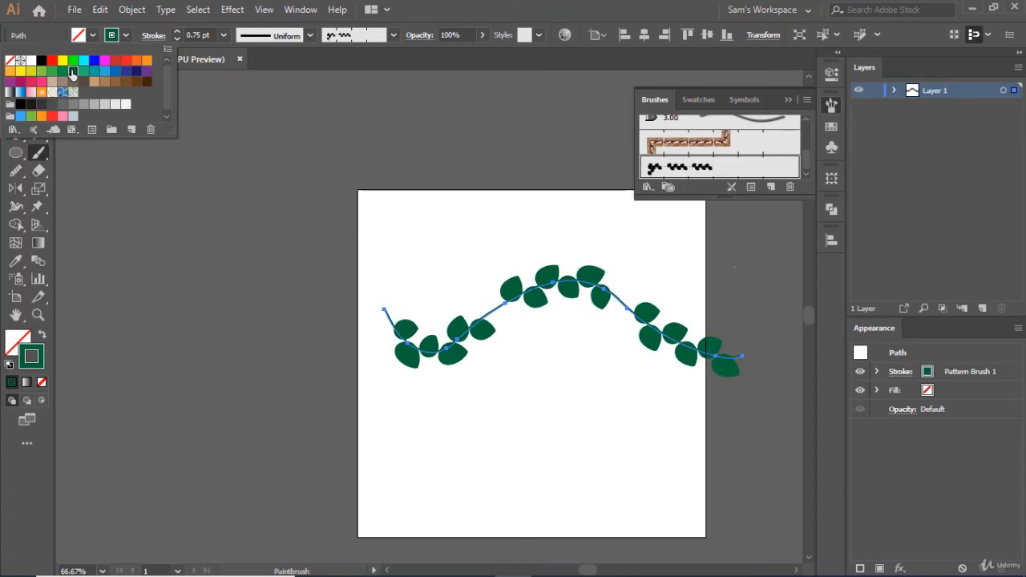
# - Open the leaf pattern brush's options, turn on the preview and set the fixed scale to 58%
pyautogui.click(712, 170)
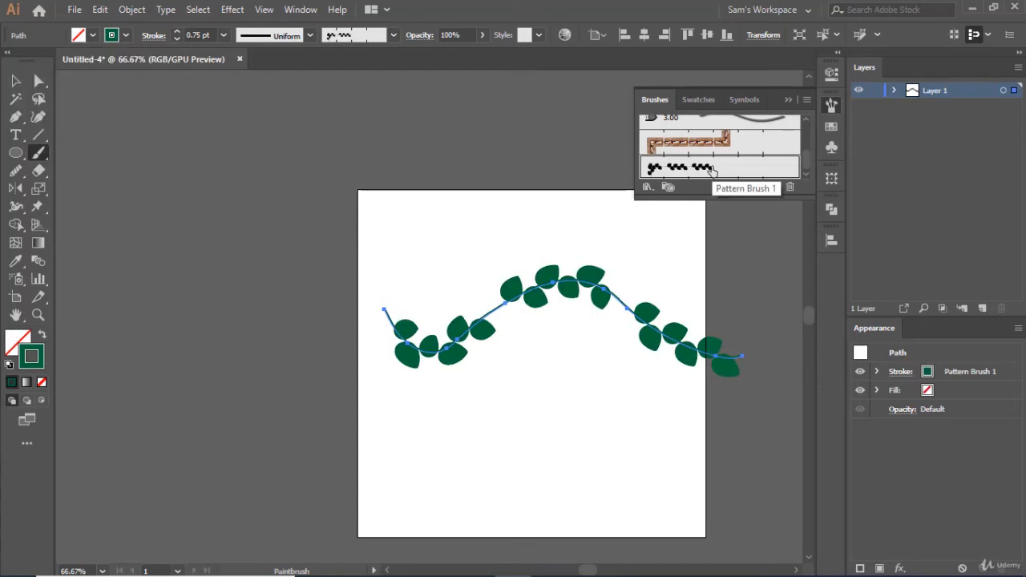
pyautogui.doubleClick(712, 170)
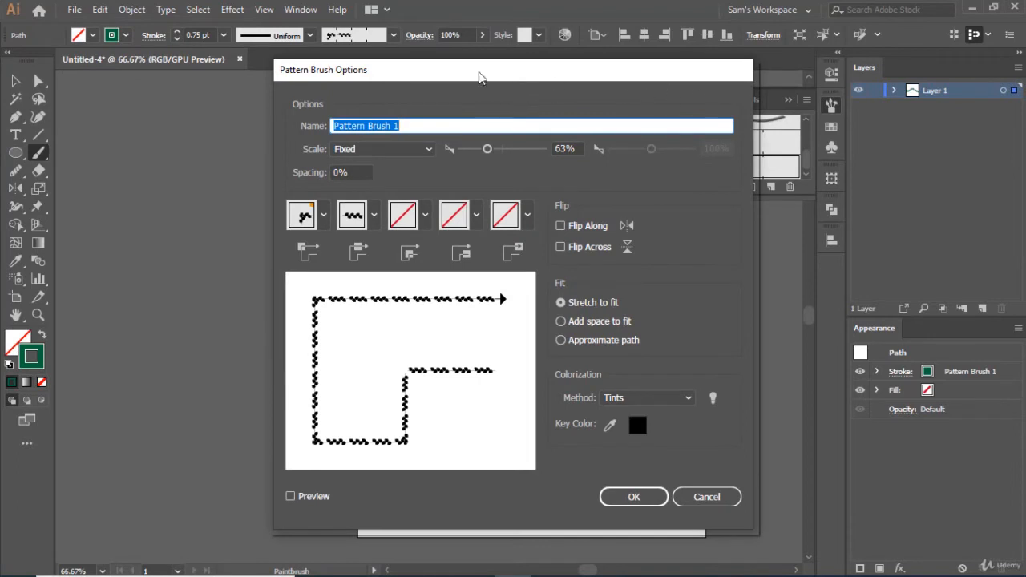
pyautogui.moveTo(473, 76); pyautogui.dragTo(785, 94)
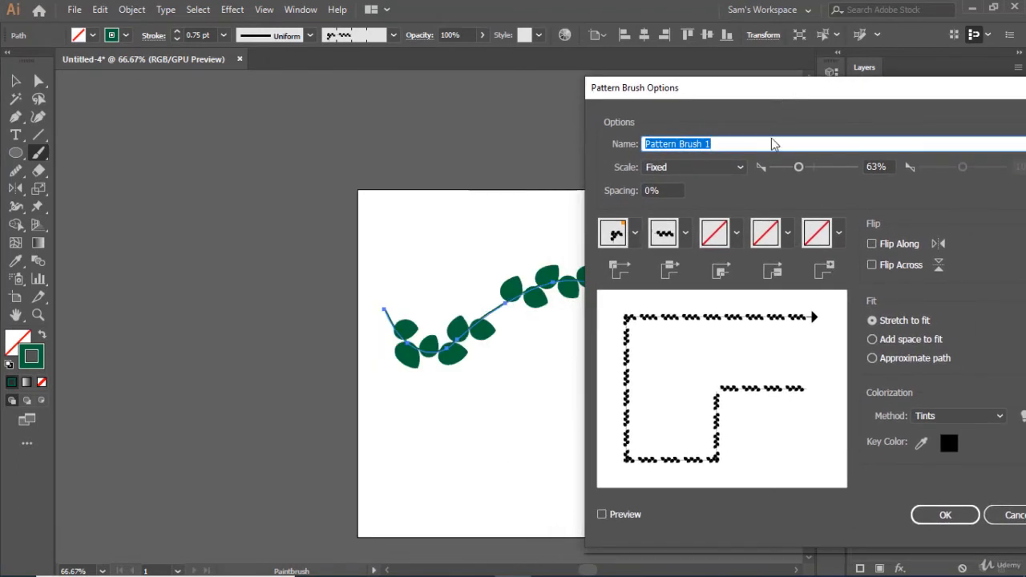
pyautogui.click(609, 519)
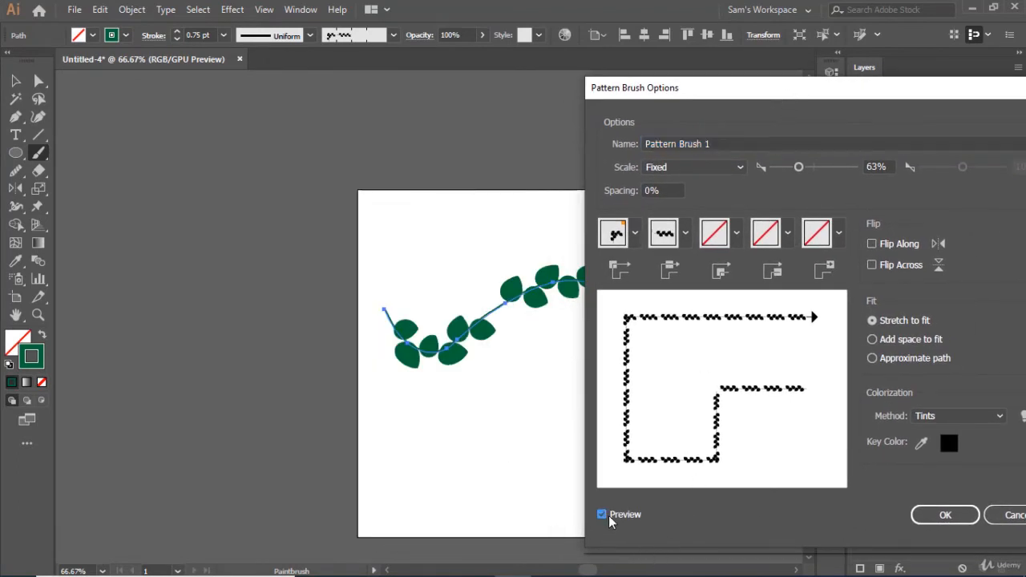
pyautogui.moveTo(801, 171)
pyautogui.mouseDown()
pyautogui.moveTo(834, 173)
pyautogui.moveTo(797, 173)
pyautogui.mouseUp()
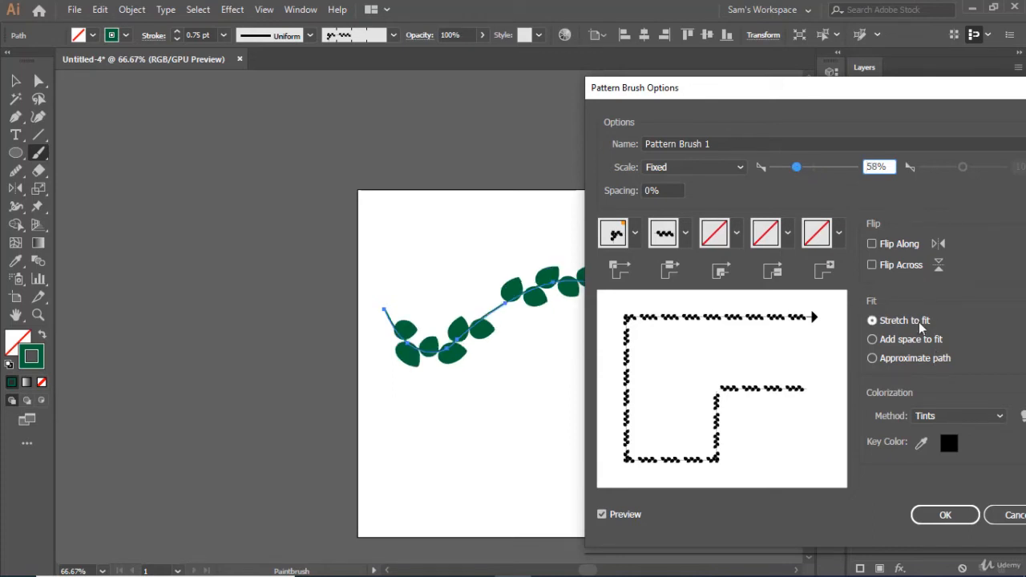
# - Set the brush's fit to Approximate path and flip the pattern both along and across
pyautogui.click(907, 343)
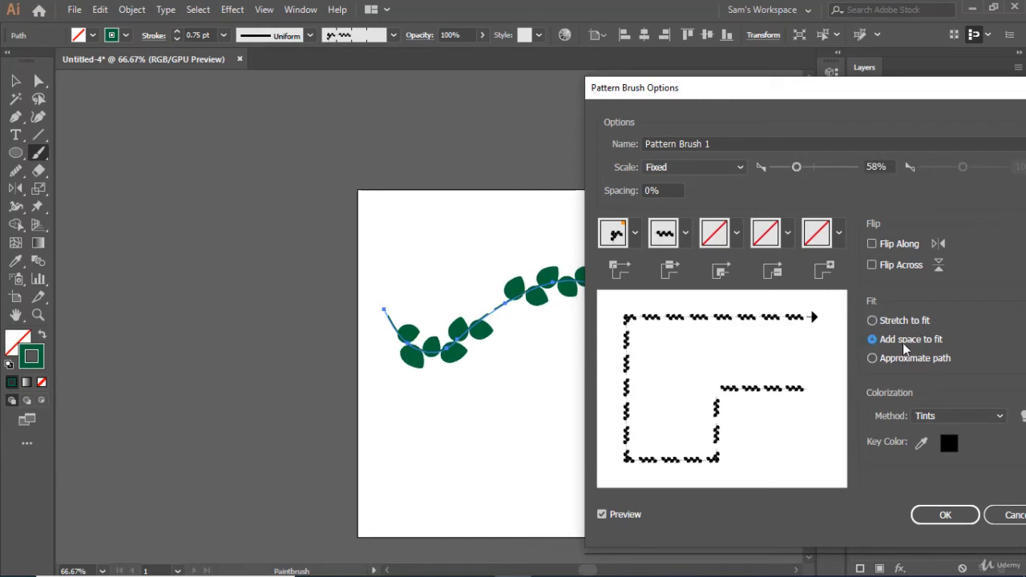
pyautogui.click(902, 367)
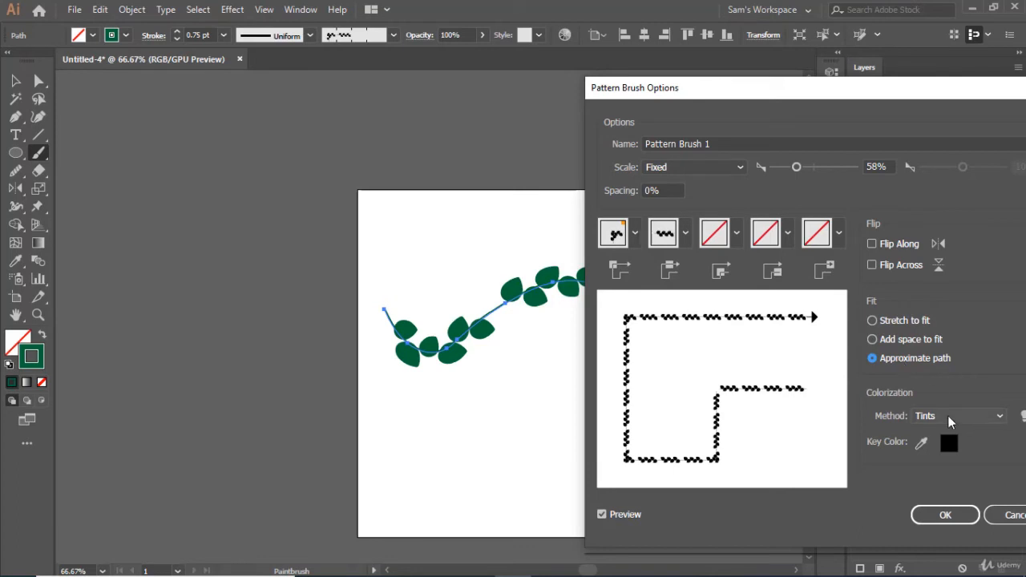
pyautogui.click(905, 271)
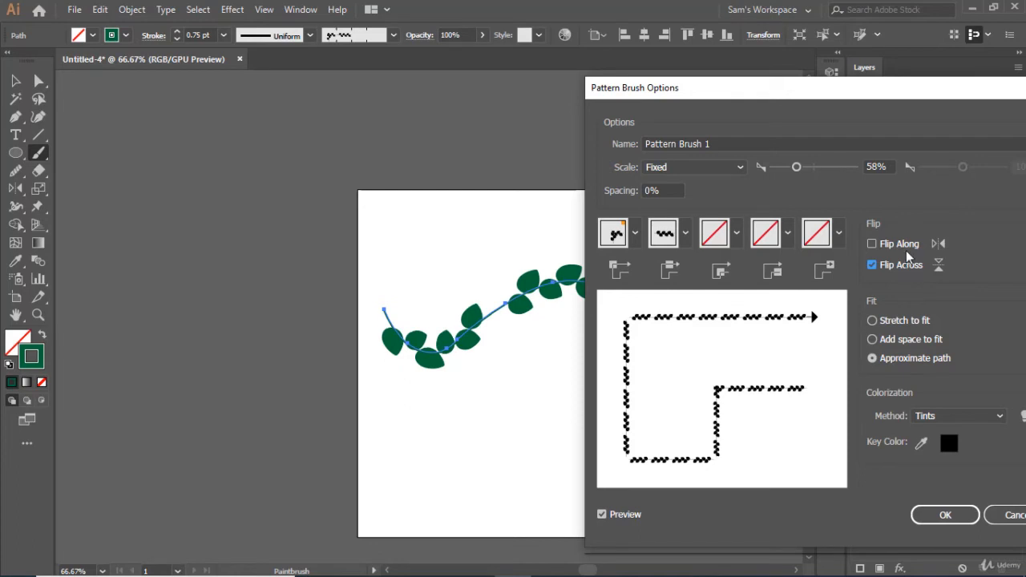
pyautogui.click(908, 247)
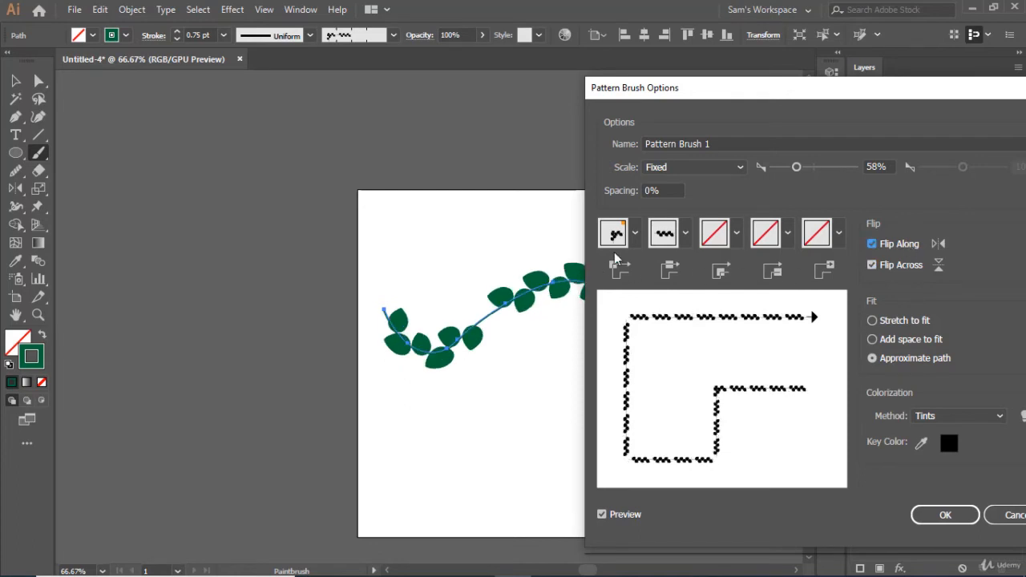
# - Keep the Original side tile for the brush and set its outer corner tile to Auto-Overlap
pyautogui.click(665, 235)
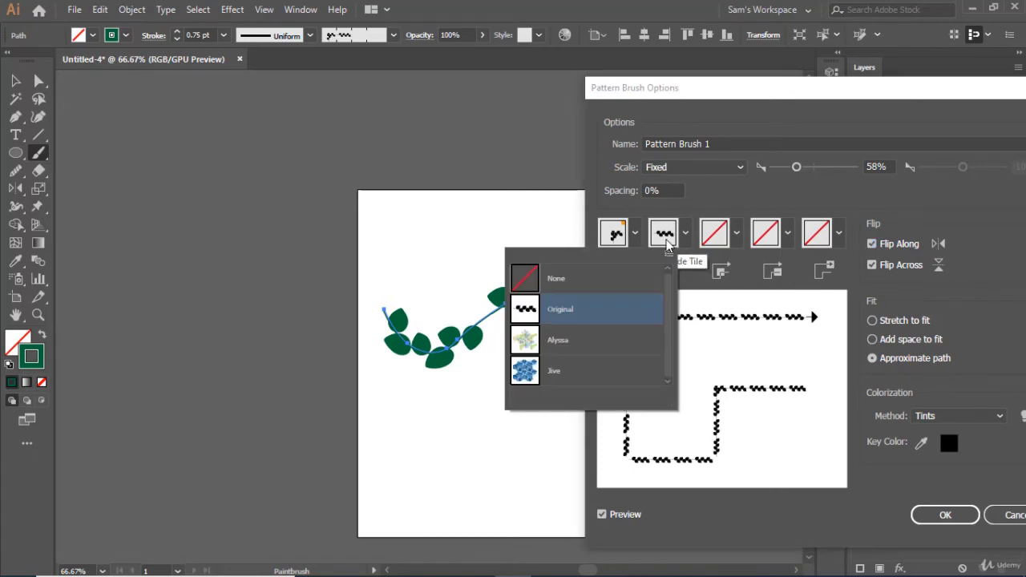
pyautogui.click(559, 313)
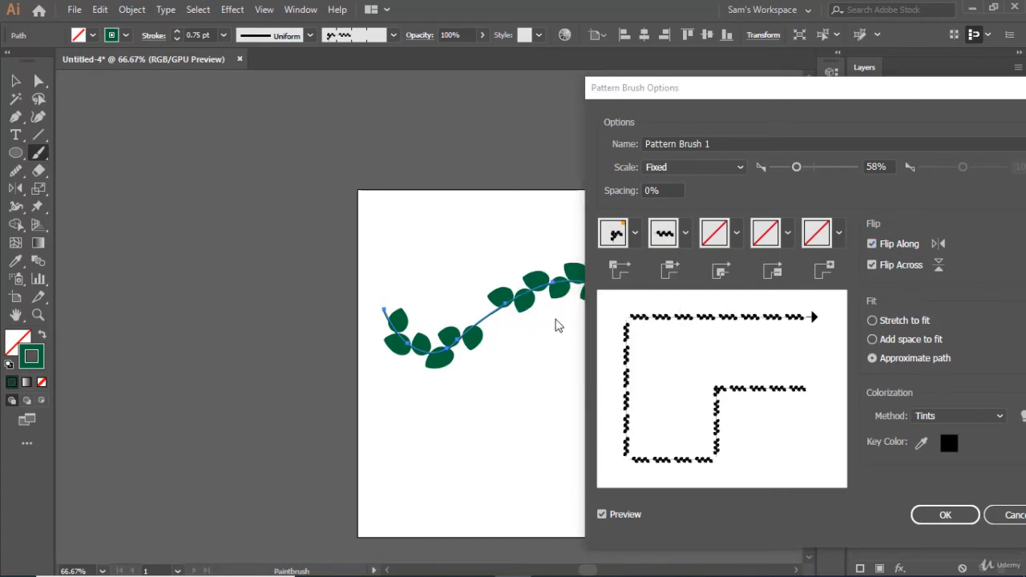
pyautogui.click(637, 241)
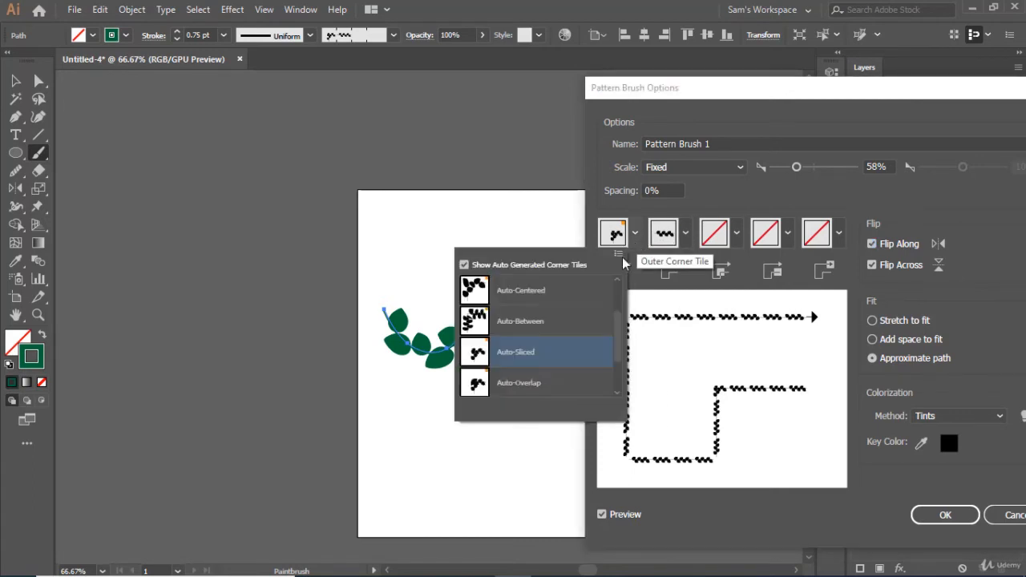
pyautogui.click(551, 384)
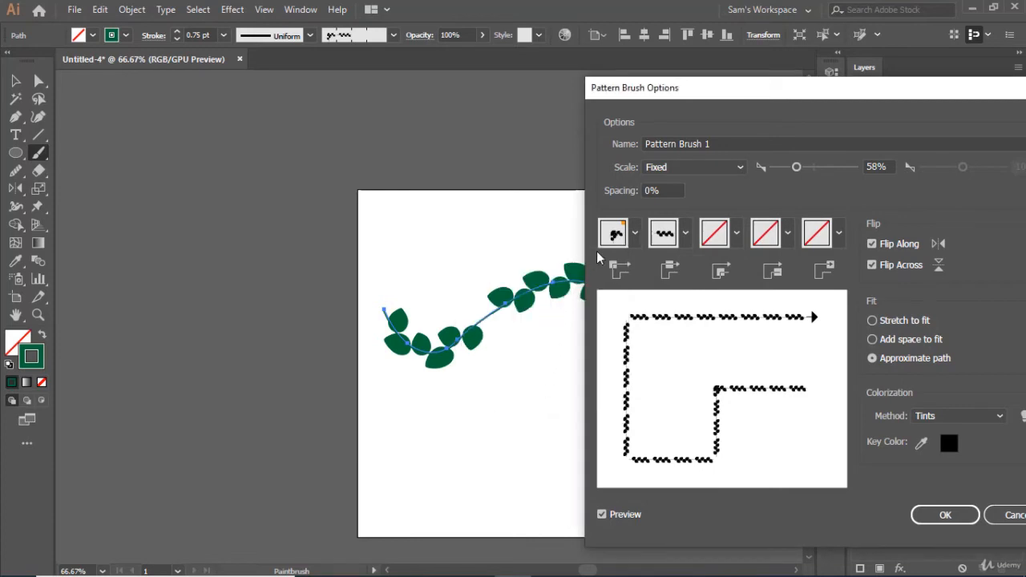
pyautogui.click(635, 233)
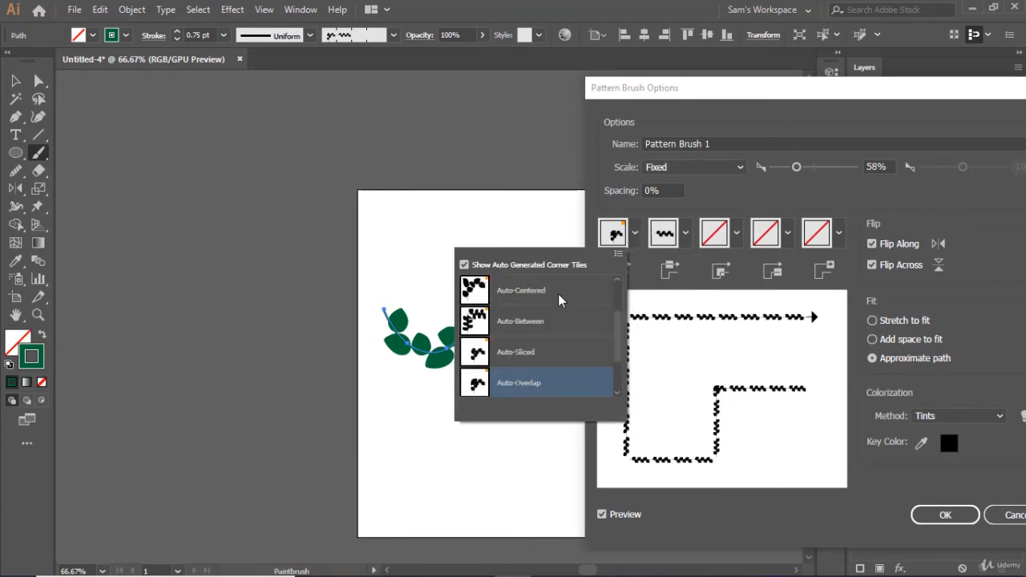
pyautogui.click(606, 290)
pyautogui.click(635, 233)
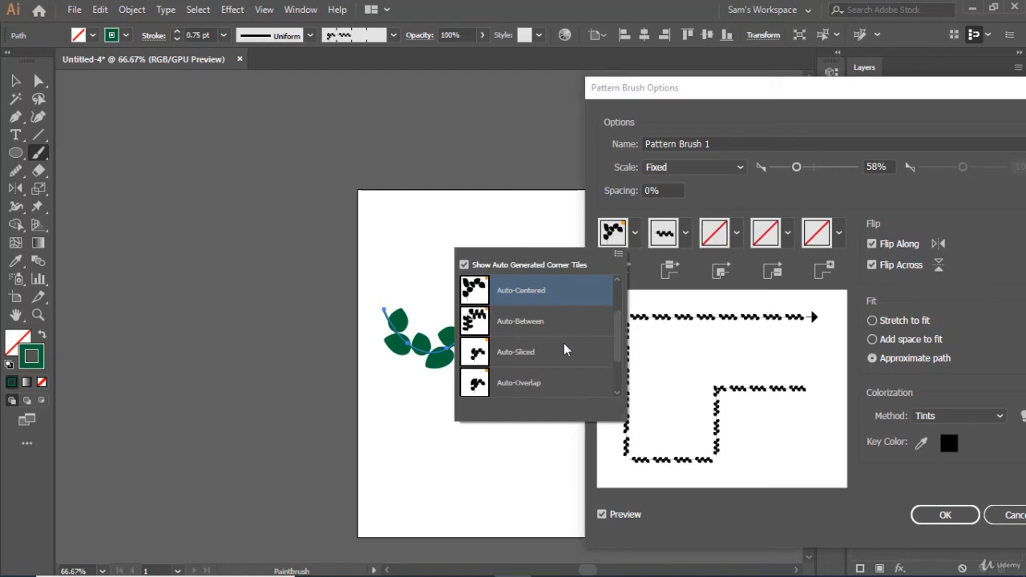
pyautogui.click(541, 387)
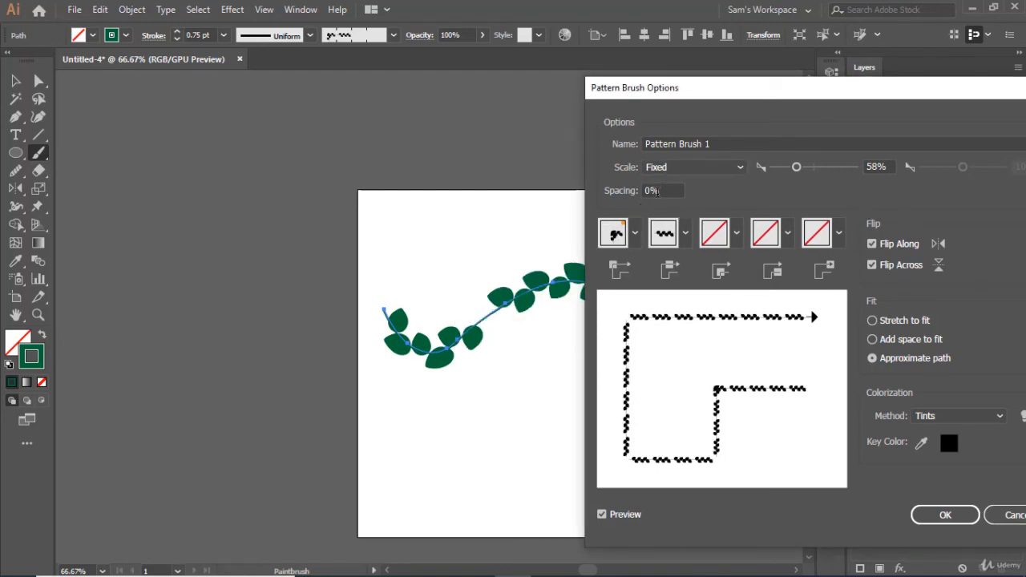
# - Try wider tile spacings for the brush, such as 2%, 5% and 22%, and return the spacing to 0%
pyautogui.click(653, 190)
pyautogui.moveTo(660, 190); pyautogui.dragTo(643, 190)
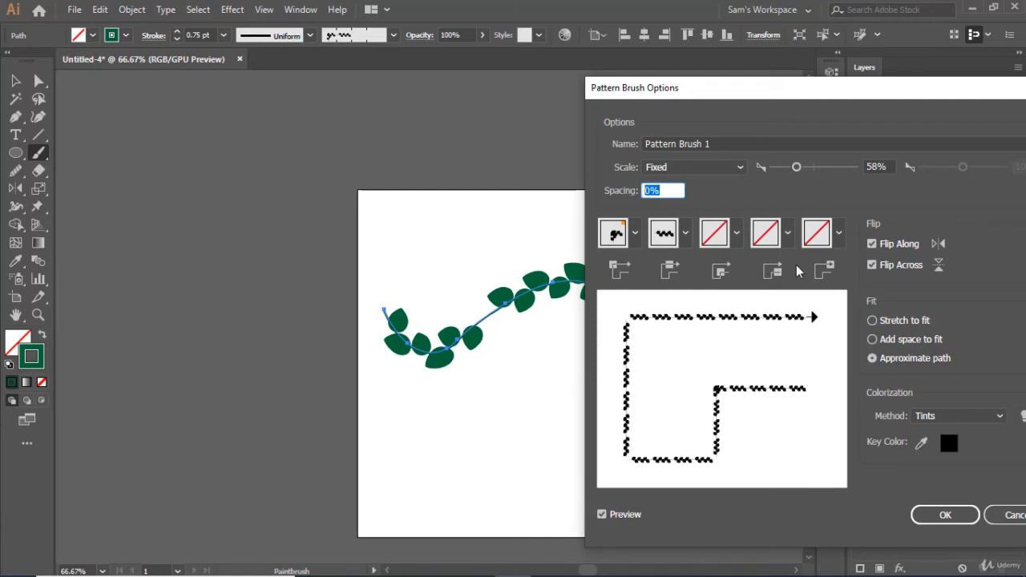
pyautogui.write('2')
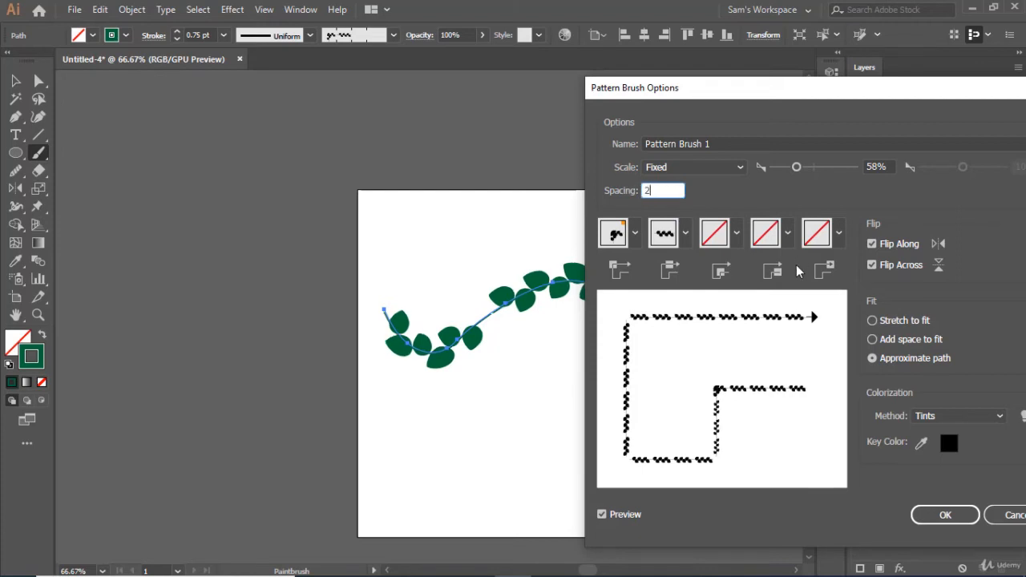
pyautogui.moveTo(651, 191); pyautogui.dragTo(476, 184)
pyautogui.press('Up')
pyautogui.press('Up')
pyautogui.press('Up')
pyautogui.press('Up')
pyautogui.press('Up')
pyautogui.press('Up')
pyautogui.press('Up')
pyautogui.press('Up')
pyautogui.press('Up')
pyautogui.press('Up')
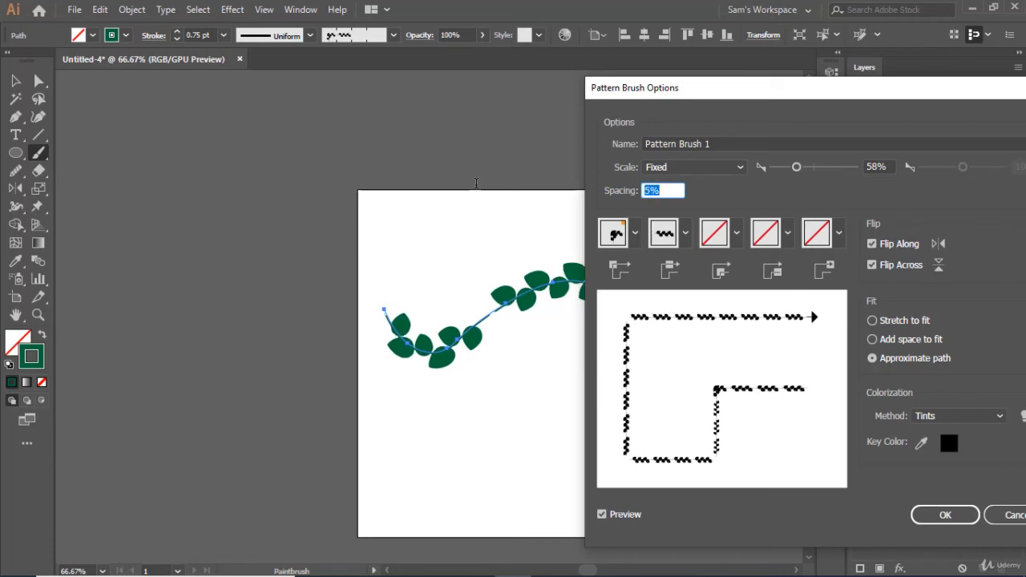
pyautogui.hotkey('shift', 'Up')
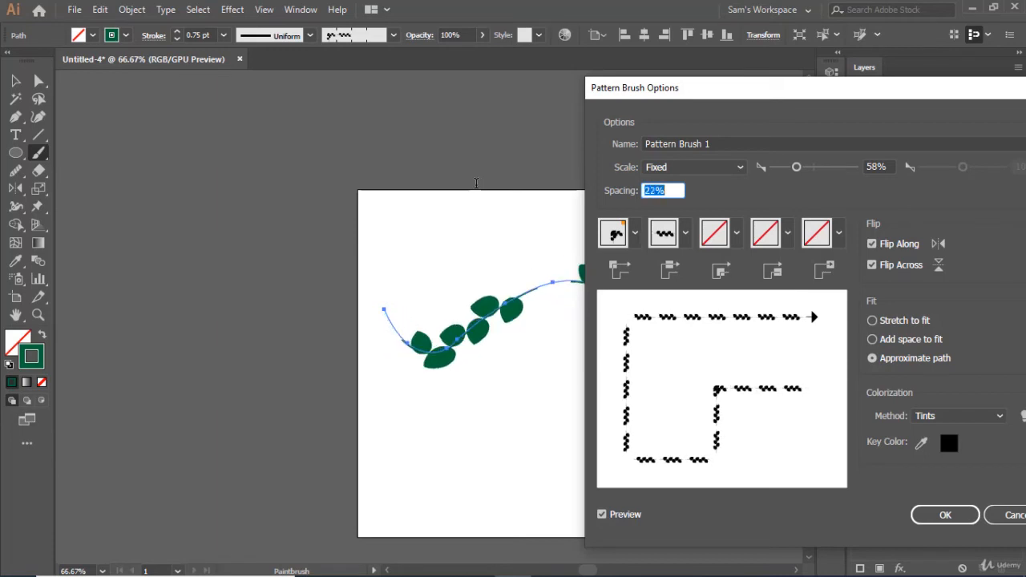
pyautogui.hotkey('shift', 'Up')
pyautogui.hotkey('shift', 'Down')
pyautogui.hotkey('shift', 'Down')
pyautogui.hotkey('shift', 'Down')
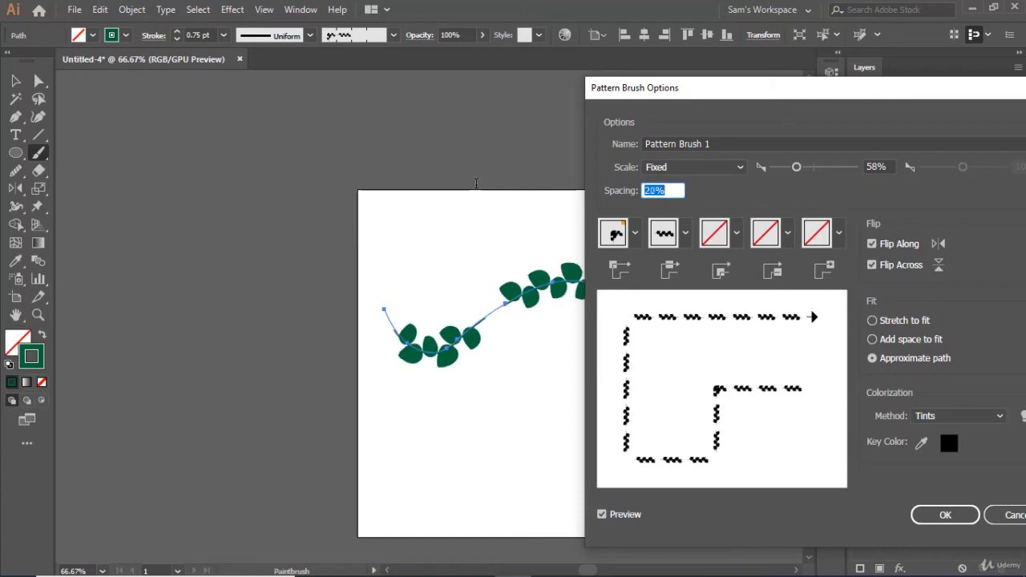
pyautogui.press('Down')
pyautogui.press('Down')
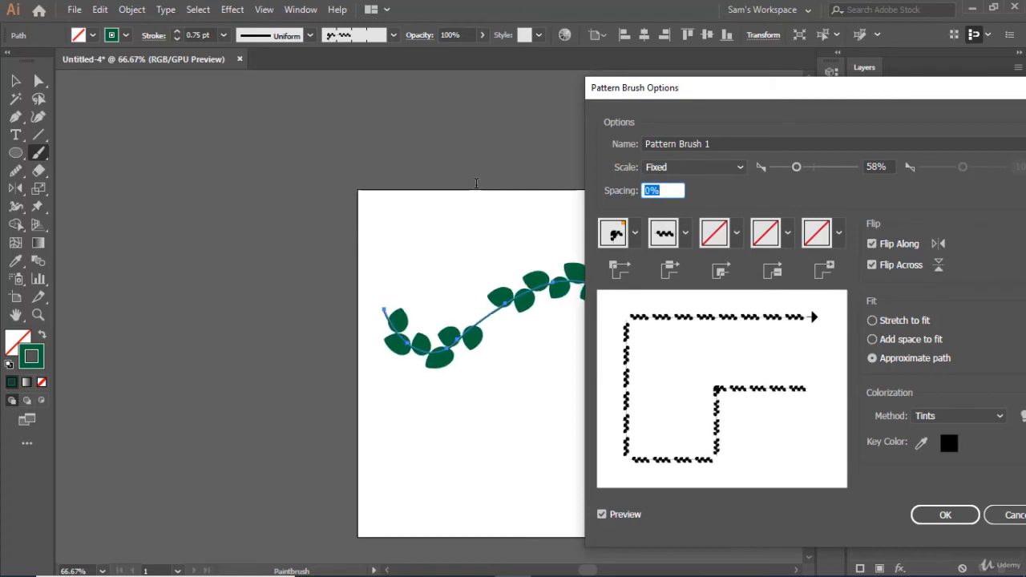
# - Try a brush tile spacing of -20, and apply the changed brush options to the existing stroke
pyautogui.press('BackSpace')
pyautogui.write('-20')
pyautogui.press('Return')
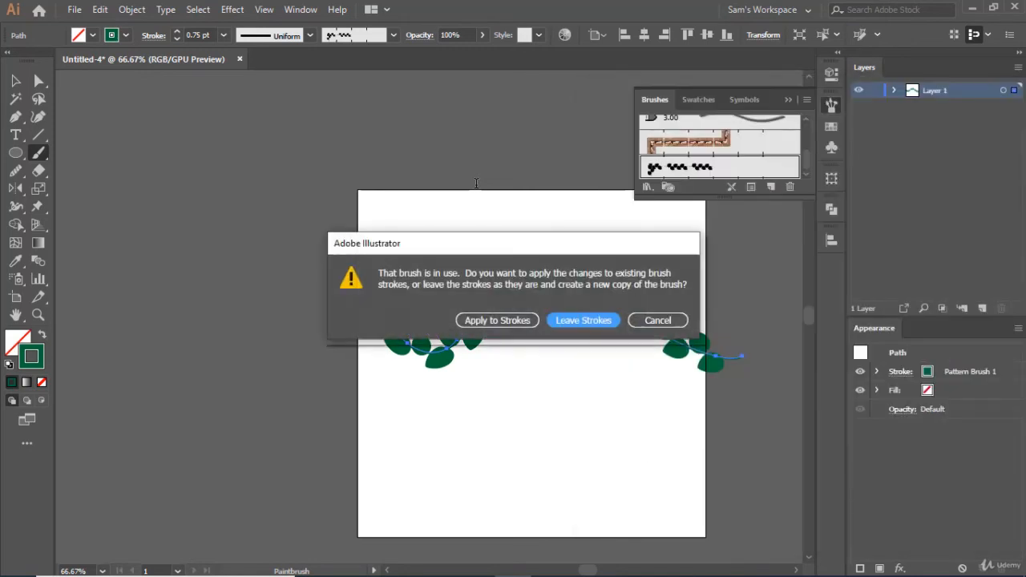
pyautogui.click(508, 320)
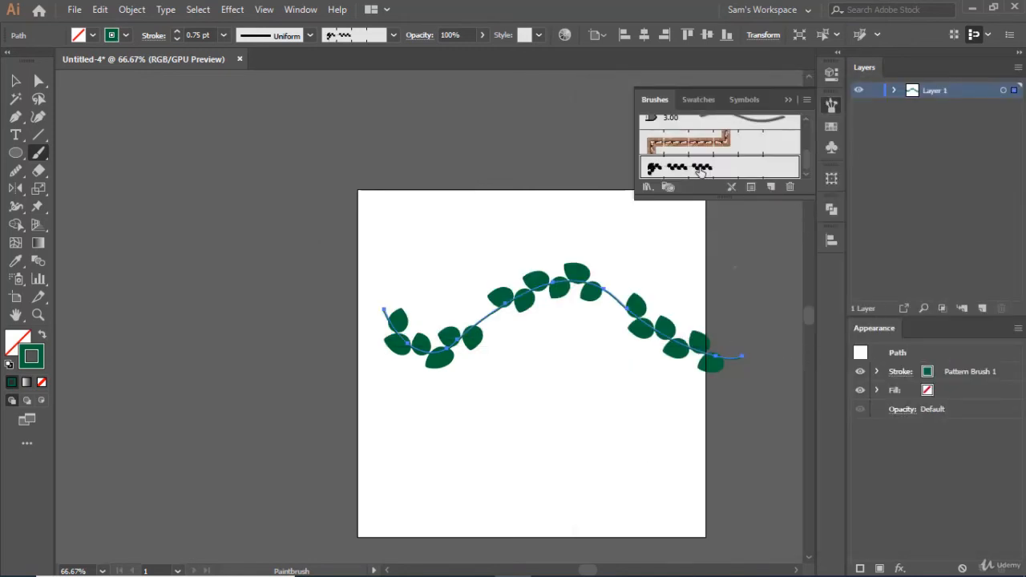
# - Check the leaf brush's colorization methods and try the Stretch to fit option, keeping Tints and Approximate path
pyautogui.doubleClick(702, 171)
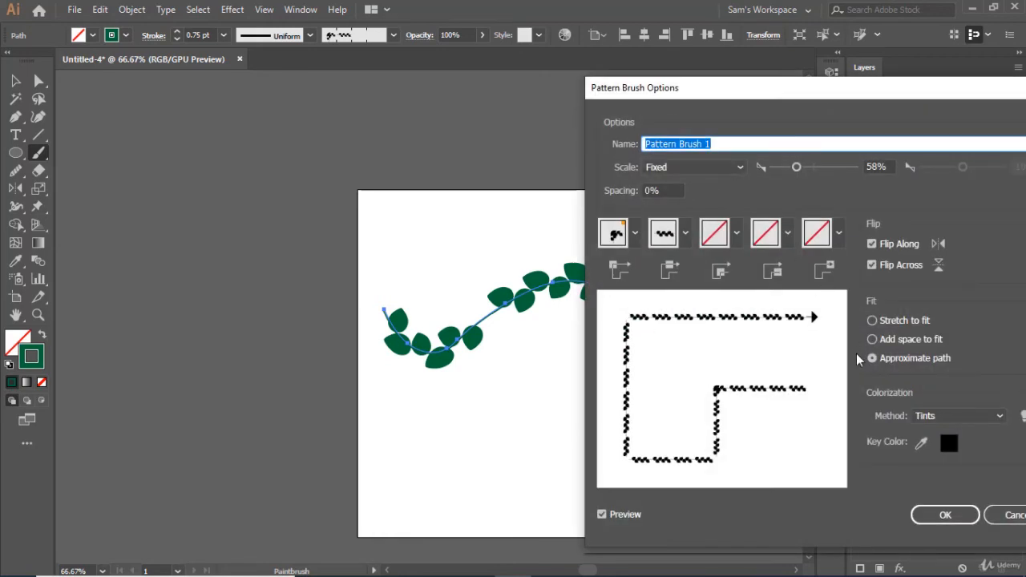
pyautogui.click(941, 418)
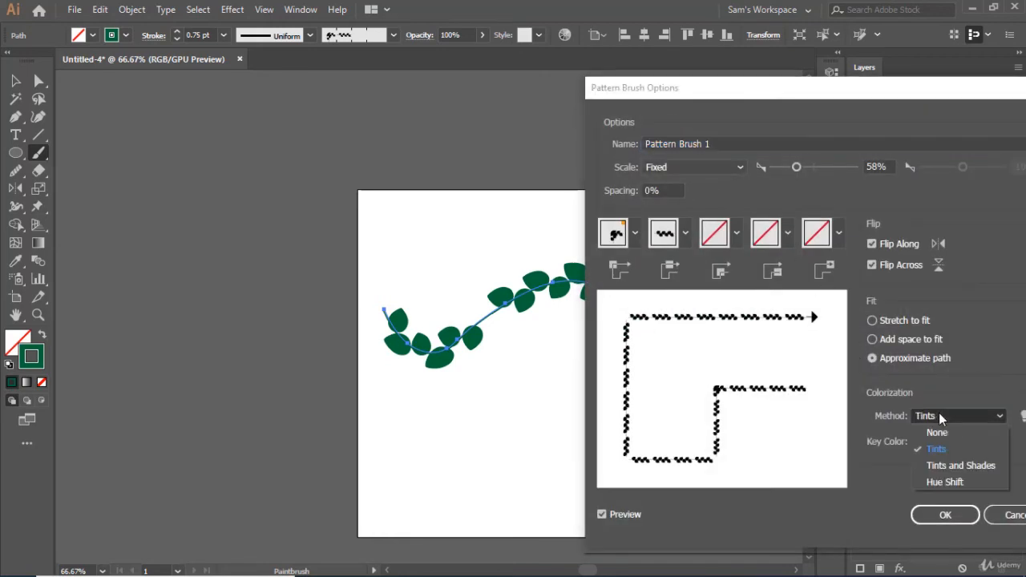
pyautogui.click(942, 419)
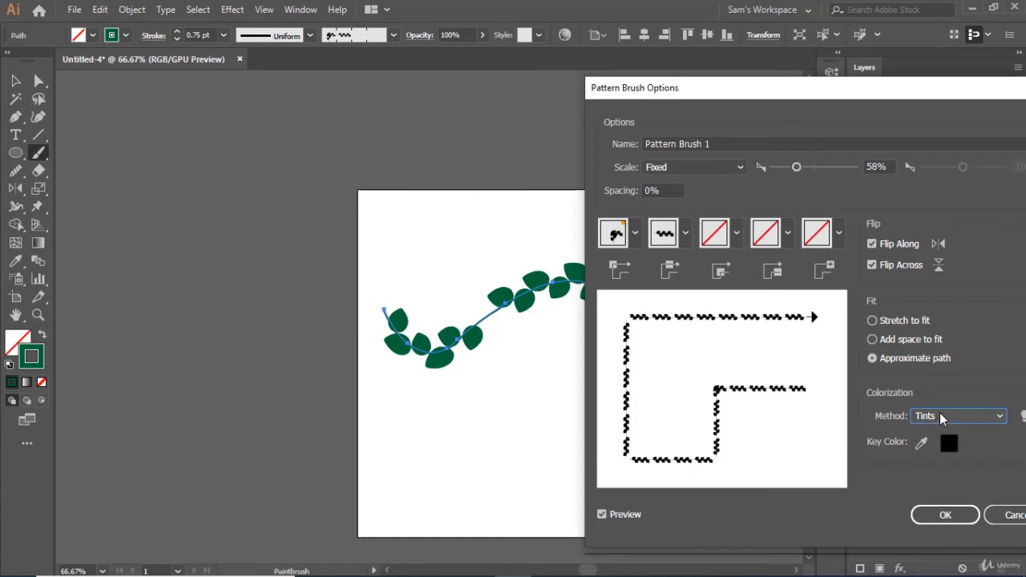
pyautogui.click(908, 329)
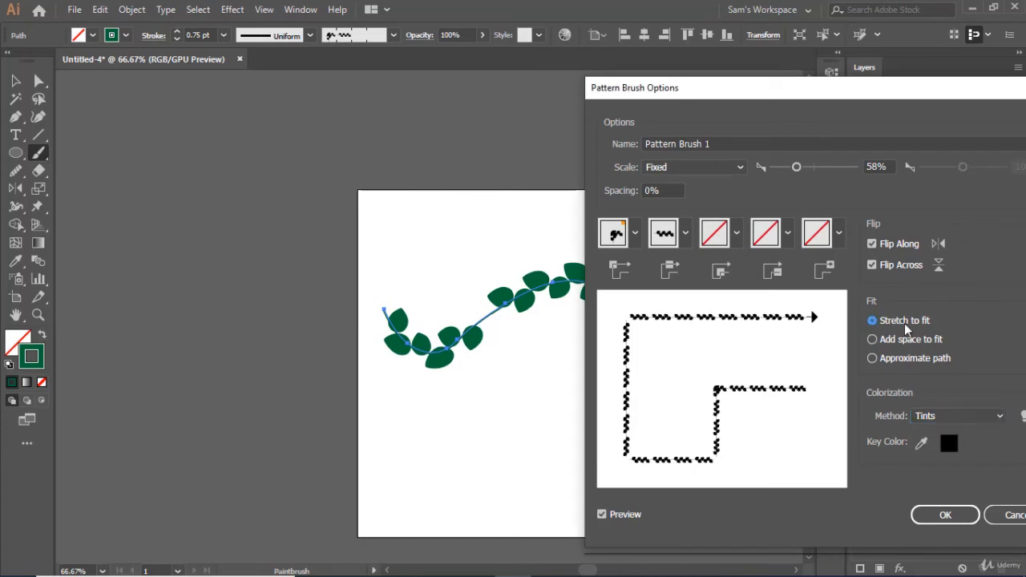
pyautogui.click(918, 360)
pyautogui.click(943, 515)
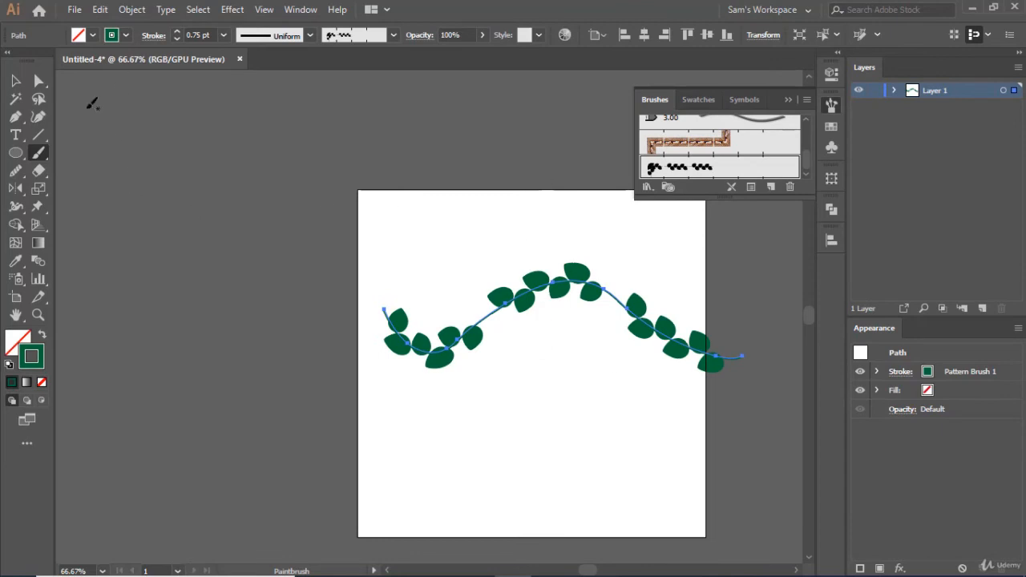
# - Draw a circle with the Ellipse tool and move it below the middle of the leafy stroke
pyautogui.click(16, 152)
pyautogui.moveTo(509, 363); pyautogui.dragTo(554, 424)
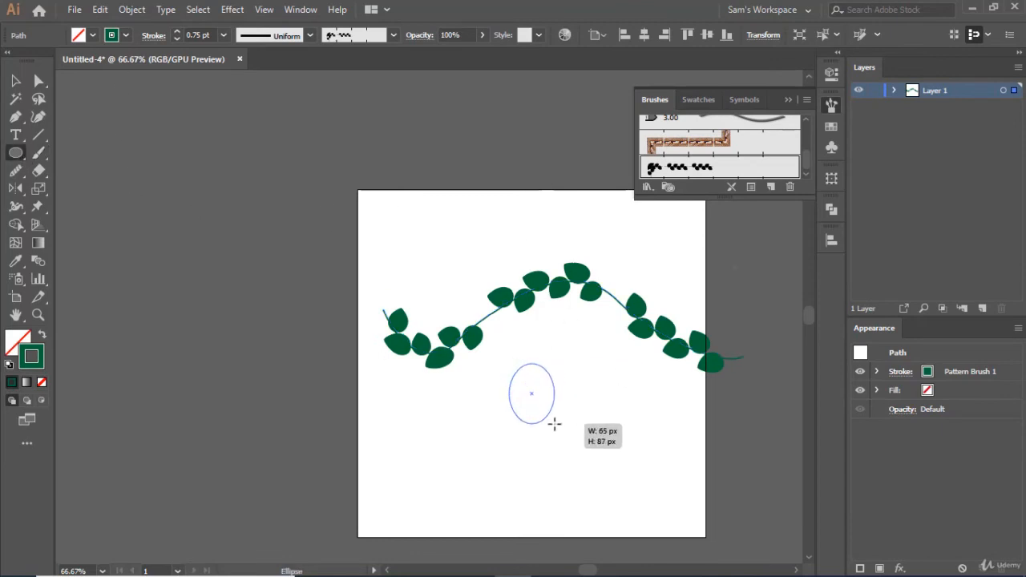
pyautogui.moveTo(563, 430)
pyautogui.mouseDown()
pyautogui.moveTo(570, 440)
pyautogui.moveTo(559, 424)
pyautogui.moveTo(569, 425)
pyautogui.mouseUp()
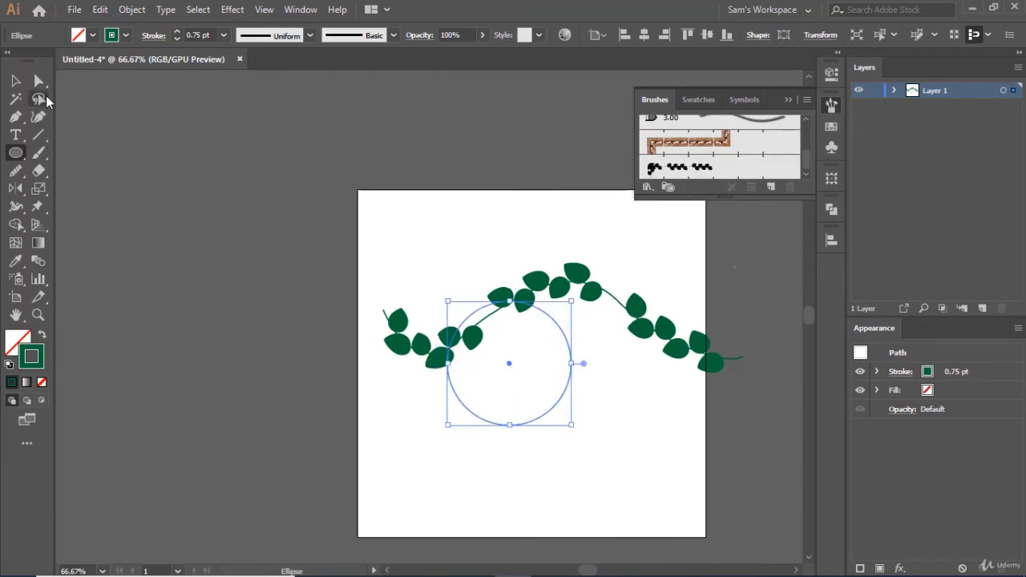
pyautogui.click(15, 80)
pyautogui.moveTo(558, 322); pyautogui.dragTo(600, 361)
# - Apply the leaf pattern brush to the circle, set its stroke weight to 0.5 pt and deselect it
pyautogui.click(701, 168)
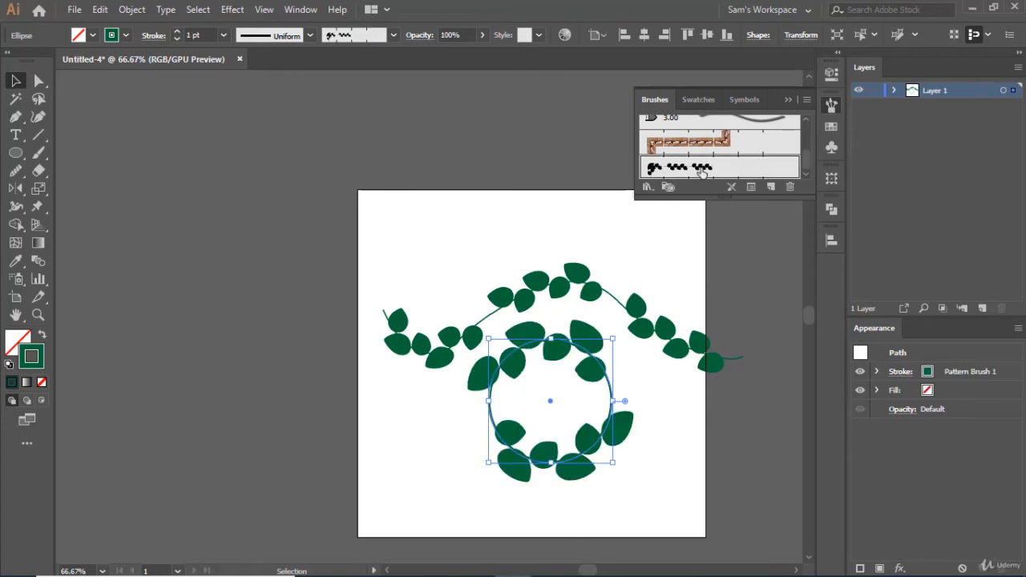
pyautogui.click(174, 39)
pyautogui.click(174, 40)
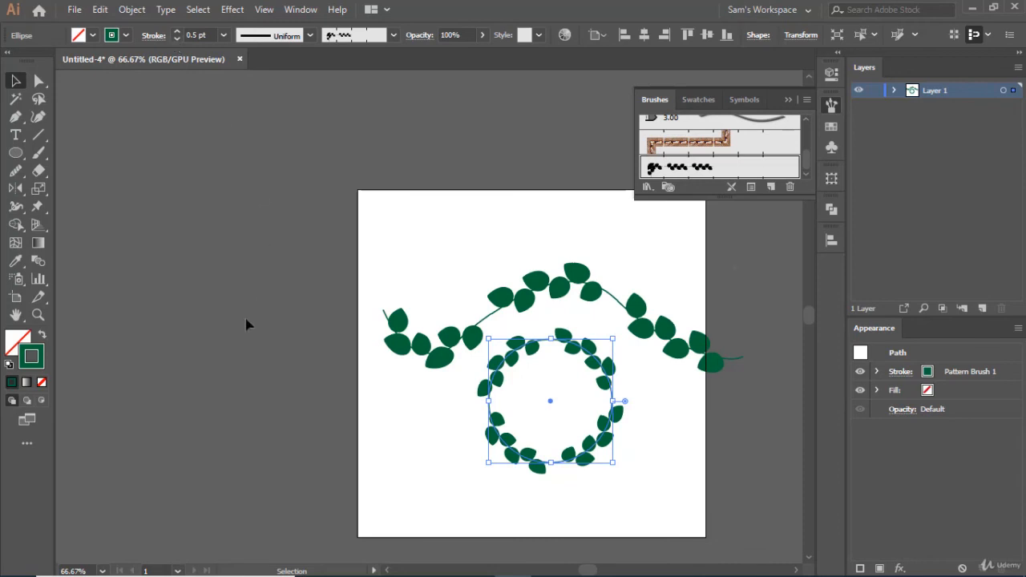
pyautogui.click(345, 333)
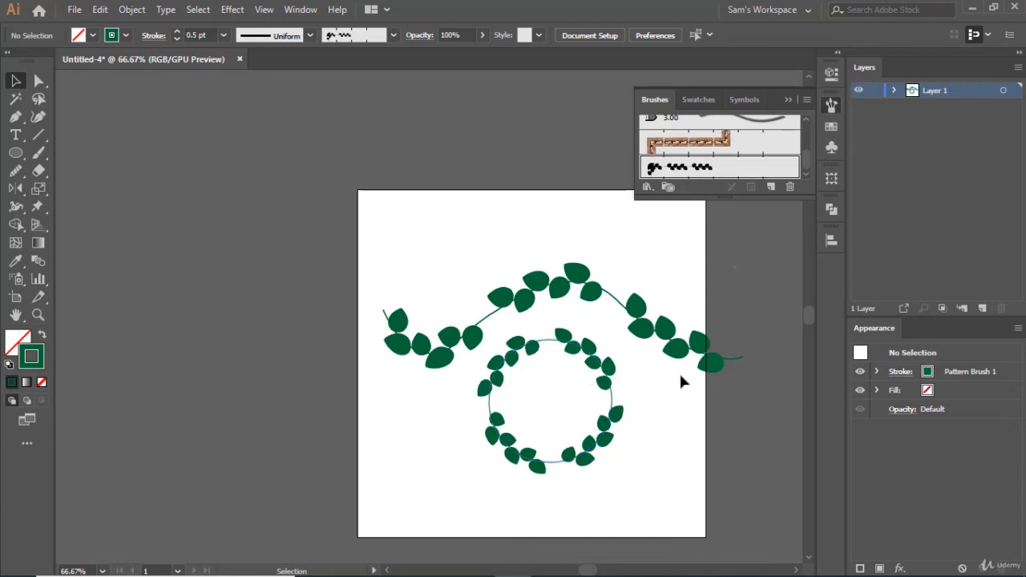
# - Undo the circle, the brush changes and the painted stroke, back to the original black leaf group
pyautogui.hotkey('ctrl', 'z')
pyautogui.hotkey('ctrl', 'z')
pyautogui.hotkey('ctrl', 'z')
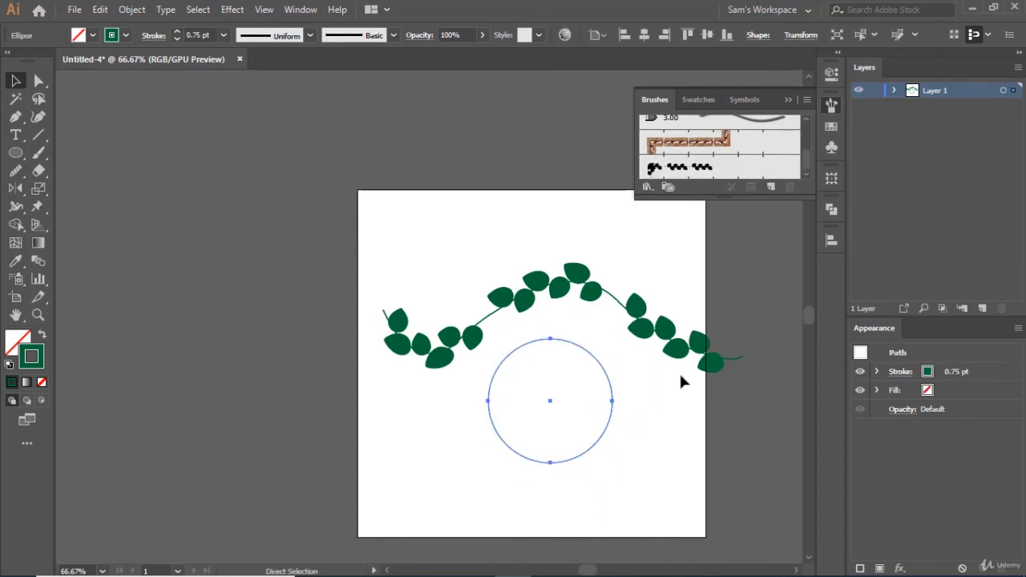
pyautogui.hotkey('ctrl', 'z')
pyautogui.hotkey('ctrl', 'z')
pyautogui.hotkey('ctrl', 'z')
pyautogui.hotkey('ctrl', 'z')
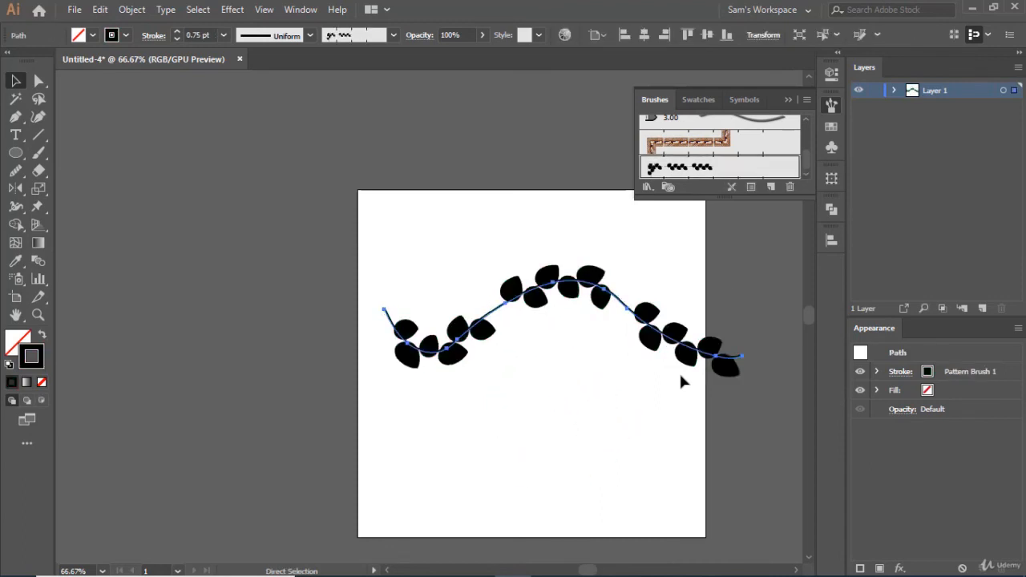
pyautogui.hotkey('ctrl', 'z')
pyautogui.hotkey('ctrl', 'z')
pyautogui.hotkey('ctrl', 'z')
pyautogui.hotkey('ctrl', 'z')
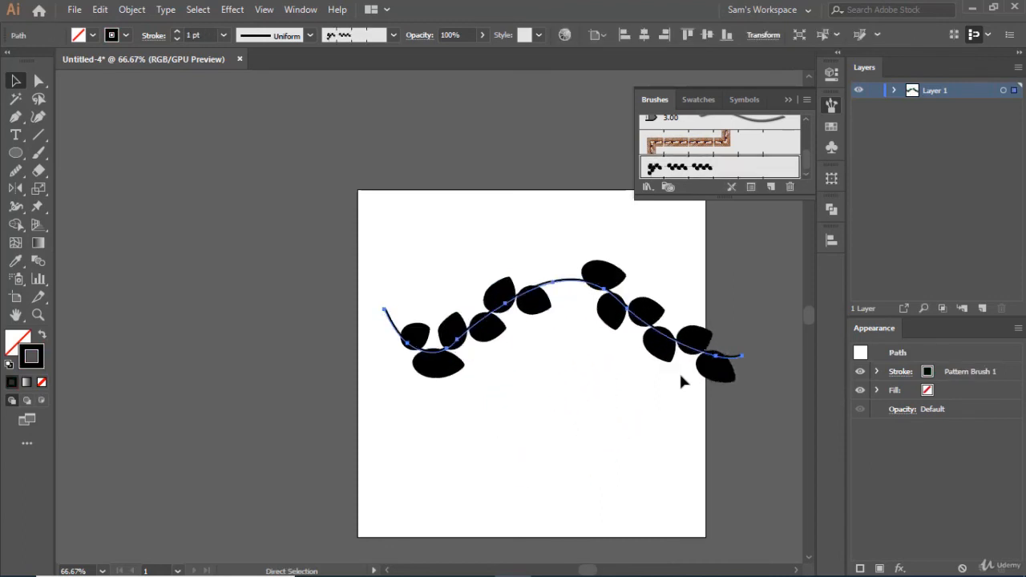
pyautogui.press('v')
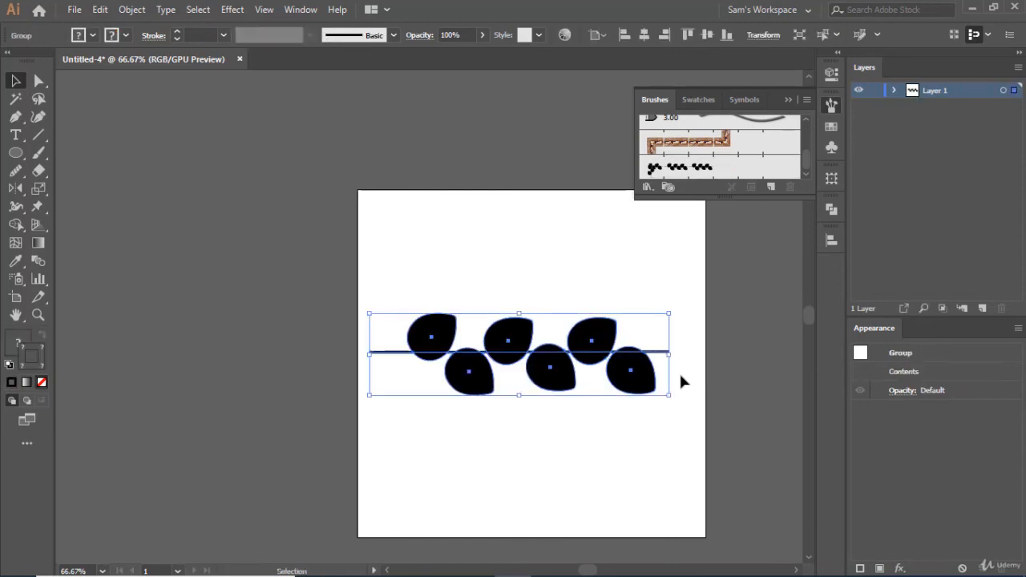
# - Ungroup the original leaf artwork into its separate leaves and stem line
pyautogui.click(442, 467)
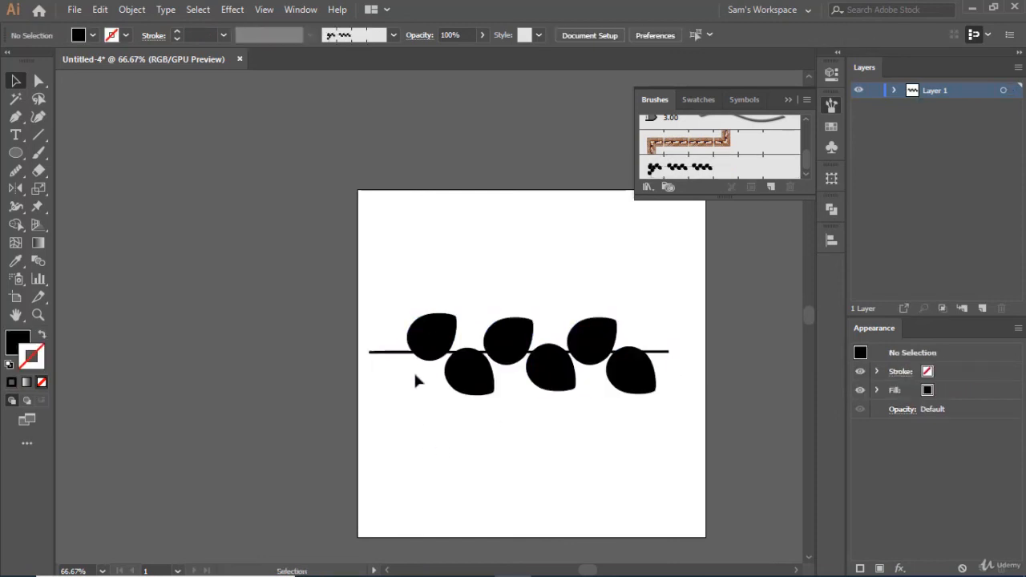
pyautogui.click(407, 356)
pyautogui.rightClick(407, 356)
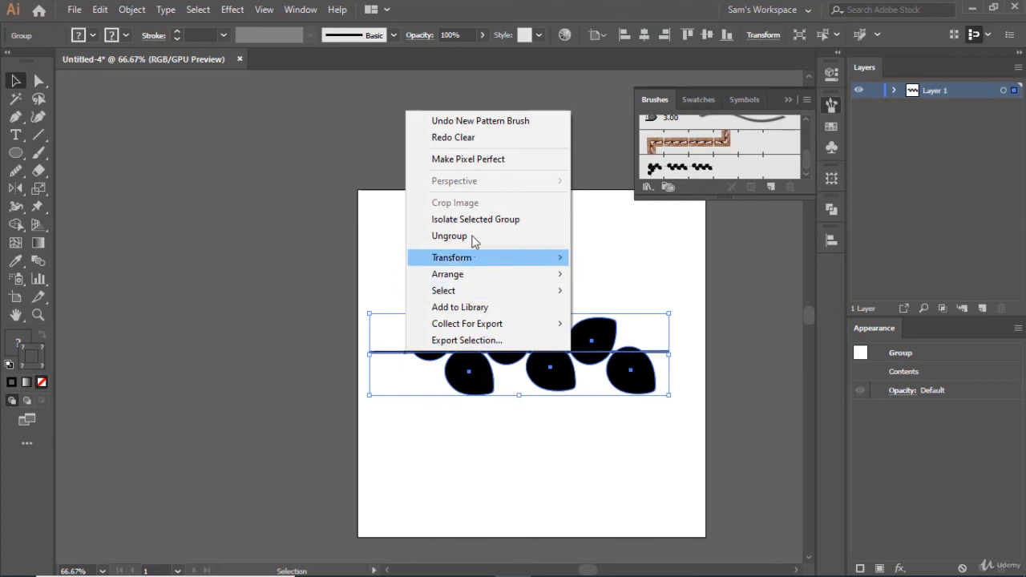
pyautogui.click(469, 238)
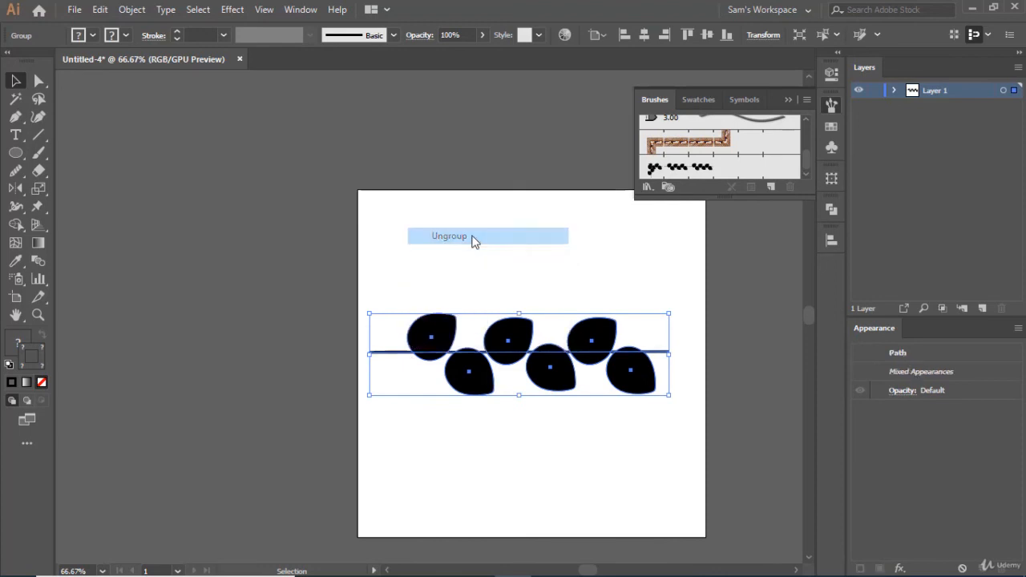
# - Shorten the horizontal stem line at both ends, bringing its right end to the edge of the last leaf
pyautogui.click(424, 449)
pyautogui.click(378, 353)
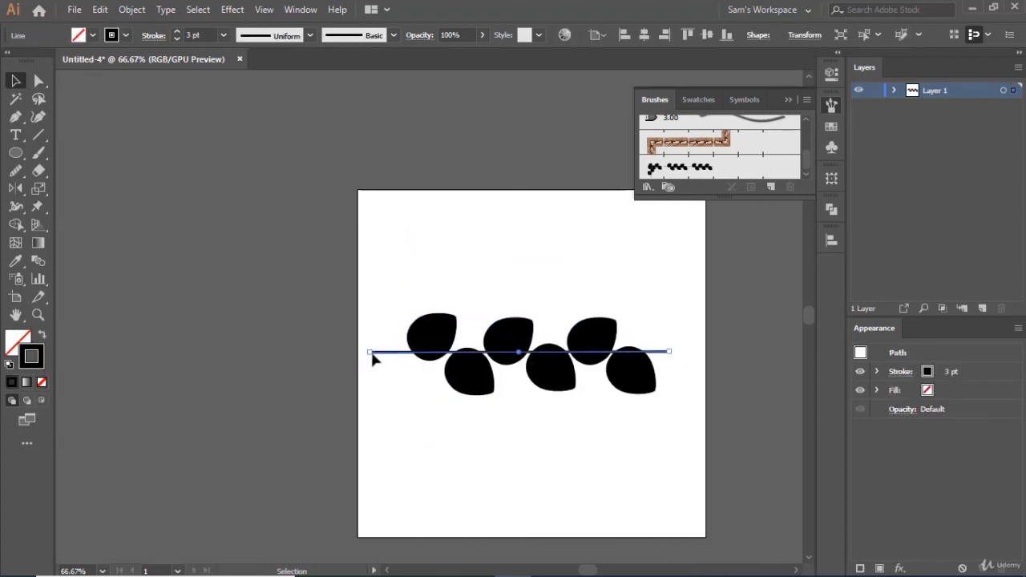
pyautogui.moveTo(371, 355); pyautogui.dragTo(394, 359)
pyautogui.moveTo(670, 353); pyautogui.dragTo(656, 353)
pyautogui.click(667, 431)
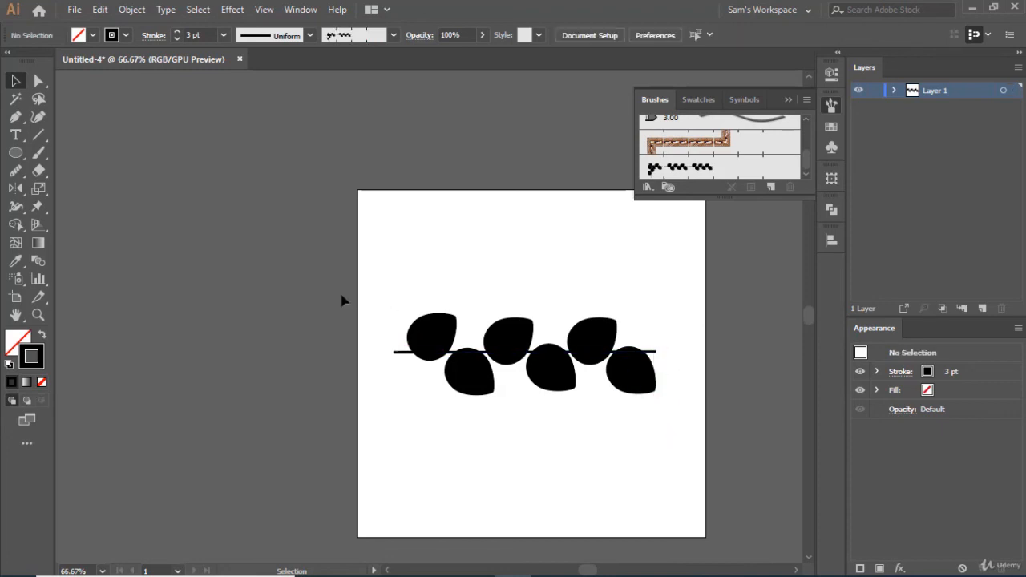
# - Select all the leaves together with the shortened stem line and group them
pyautogui.moveTo(341, 296); pyautogui.dragTo(681, 434)
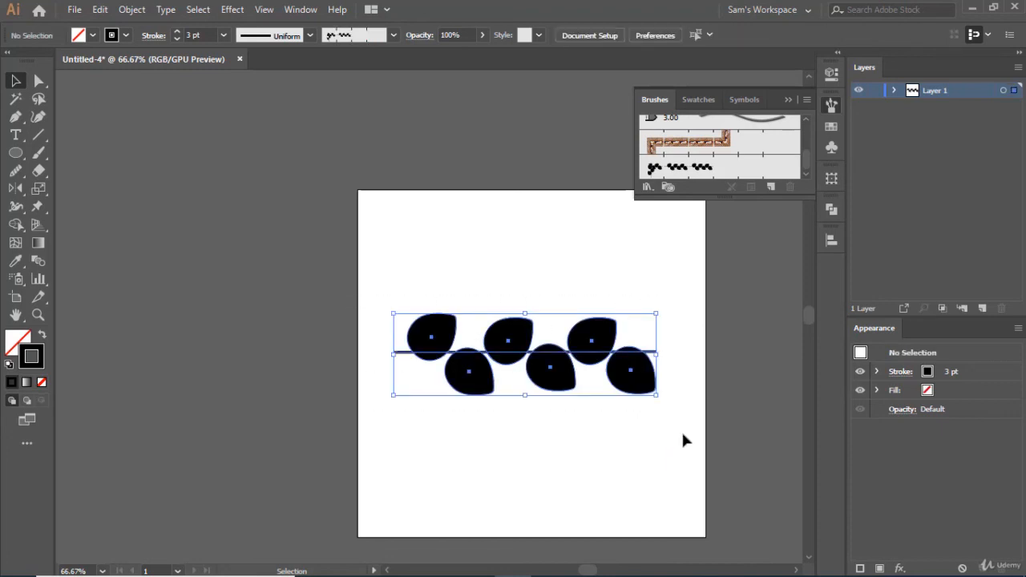
pyautogui.rightClick(575, 342)
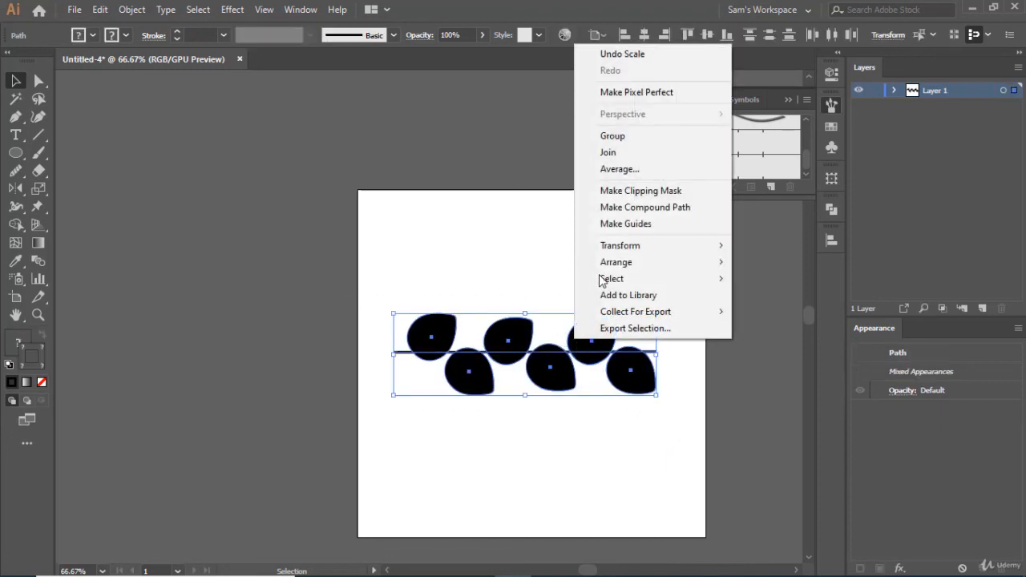
pyautogui.click(625, 138)
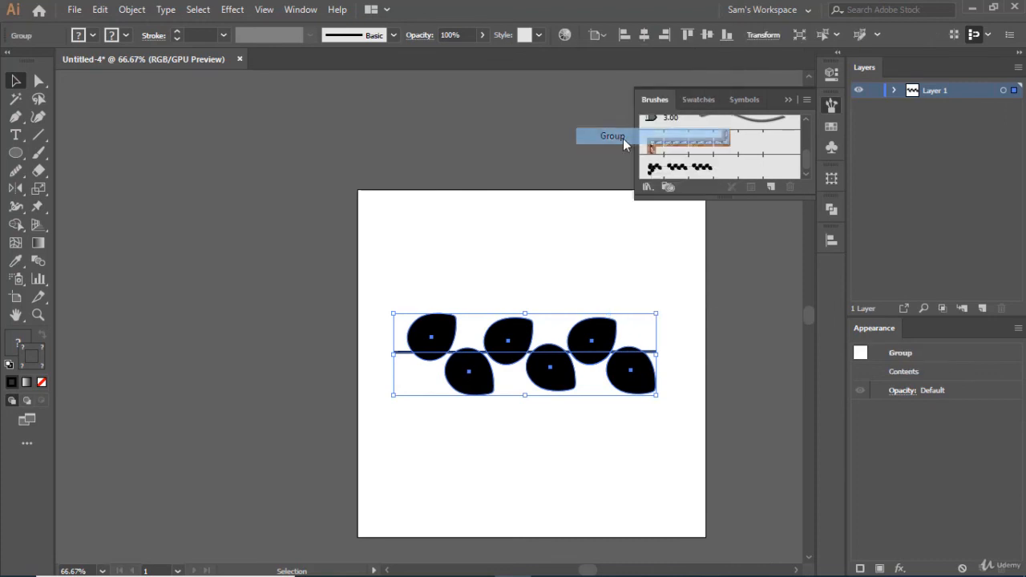
pyautogui.click(711, 168)
pyautogui.hotkey('ctrl', 'z')
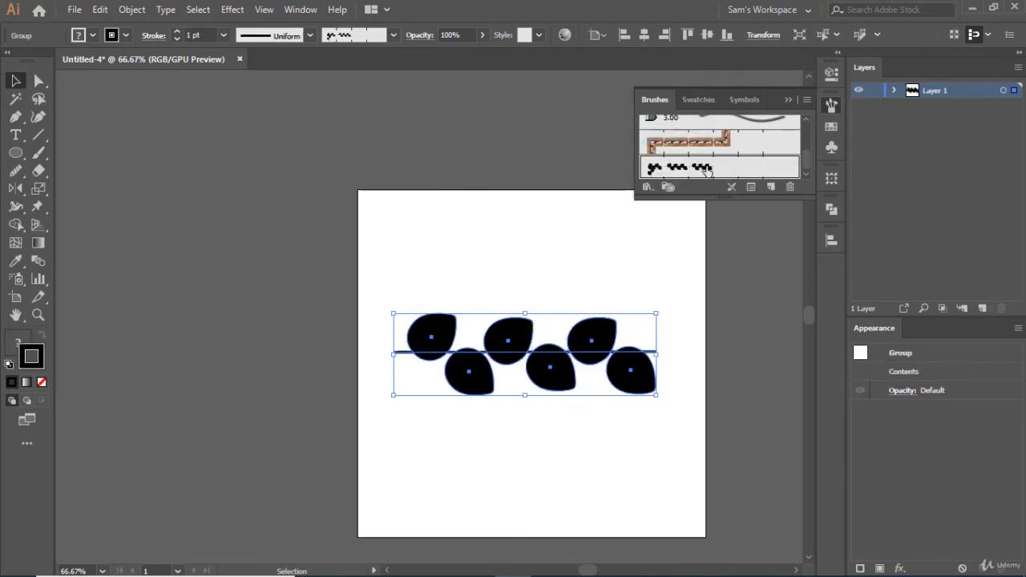
# - Create a pattern brush from the leaf group with a 69% scale, Approximate path fit and Tints colorization
pyautogui.click(771, 187)
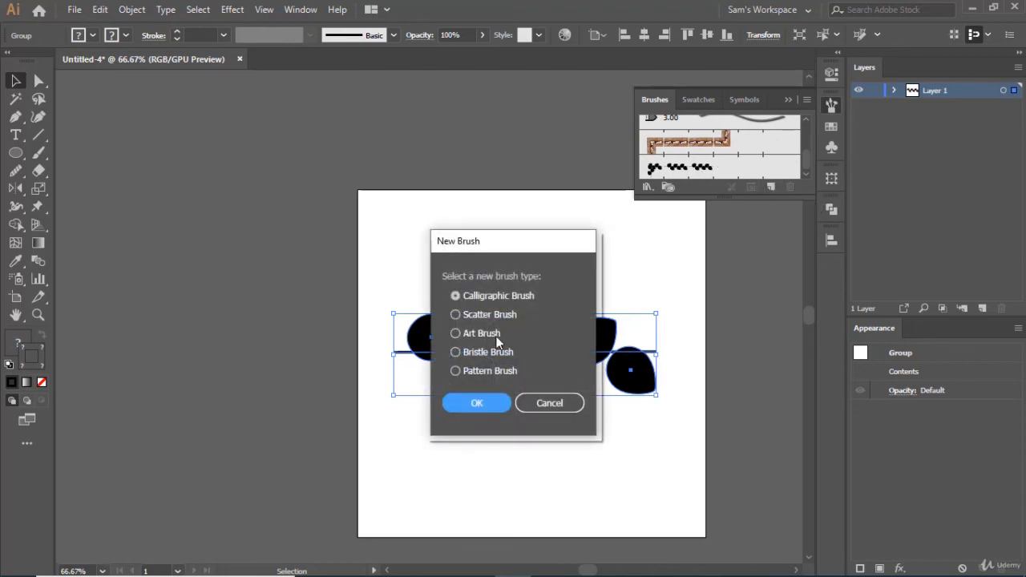
pyautogui.click(473, 370)
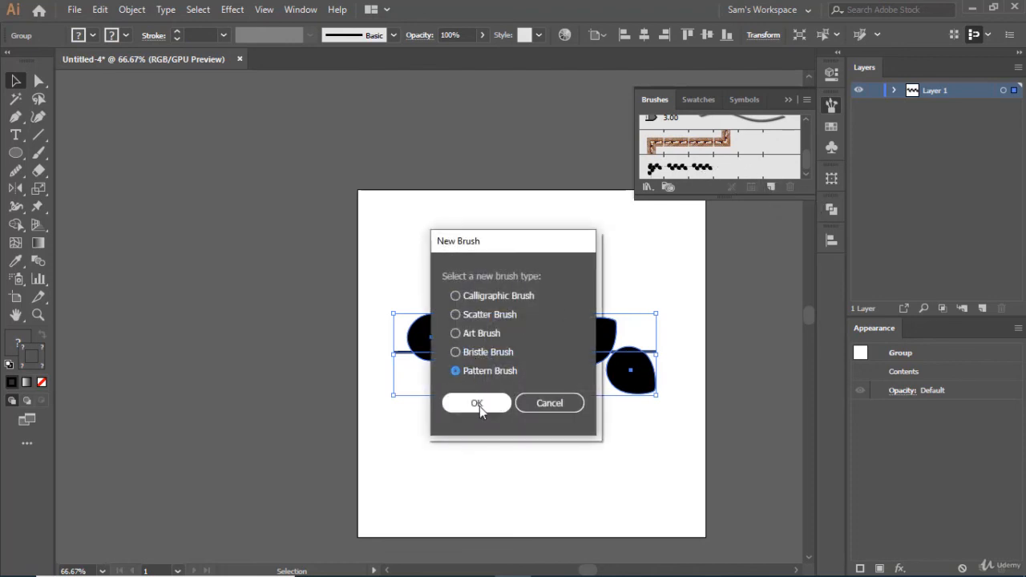
pyautogui.click(477, 403)
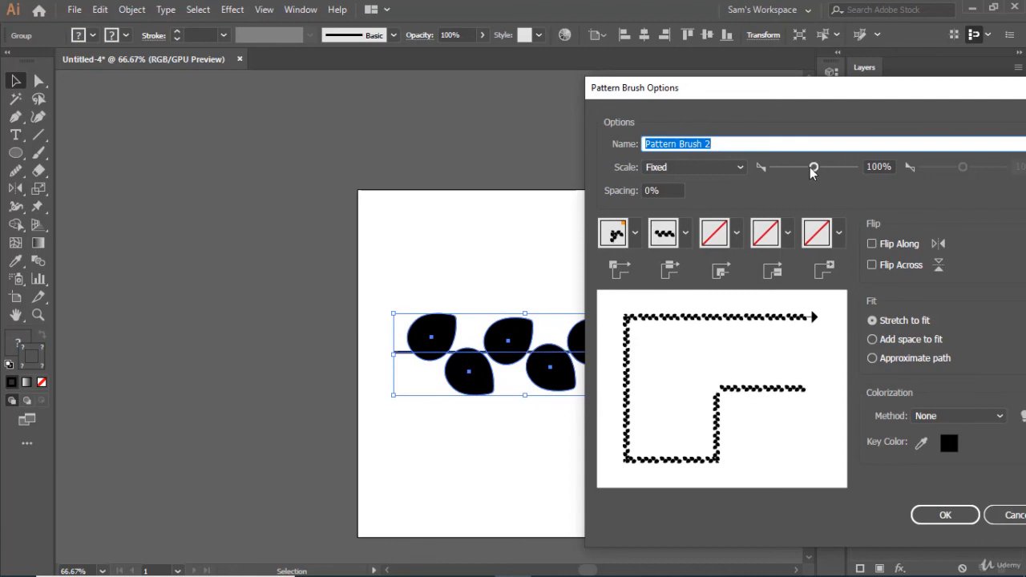
pyautogui.moveTo(813, 166); pyautogui.dragTo(802, 175)
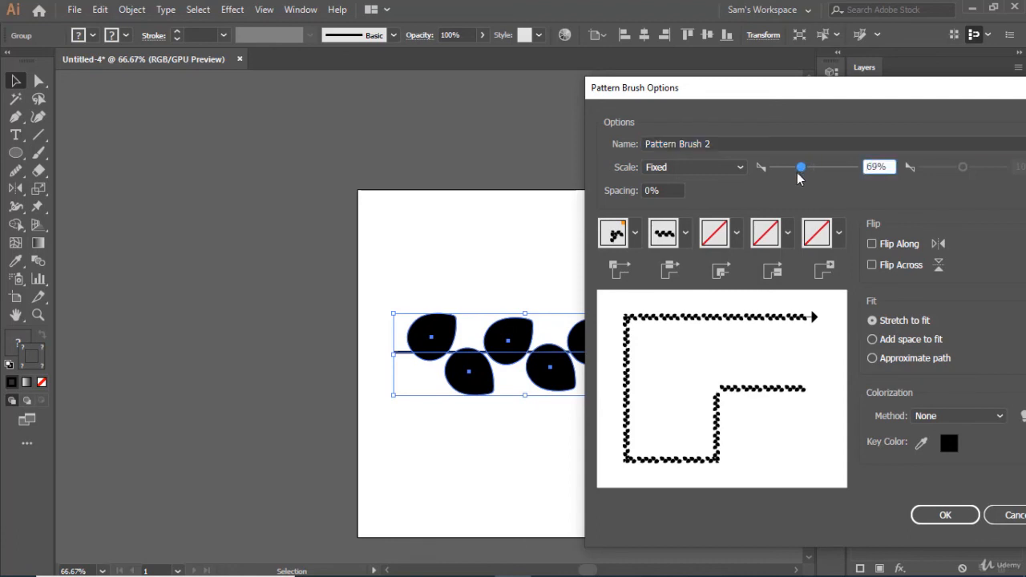
pyautogui.click(938, 361)
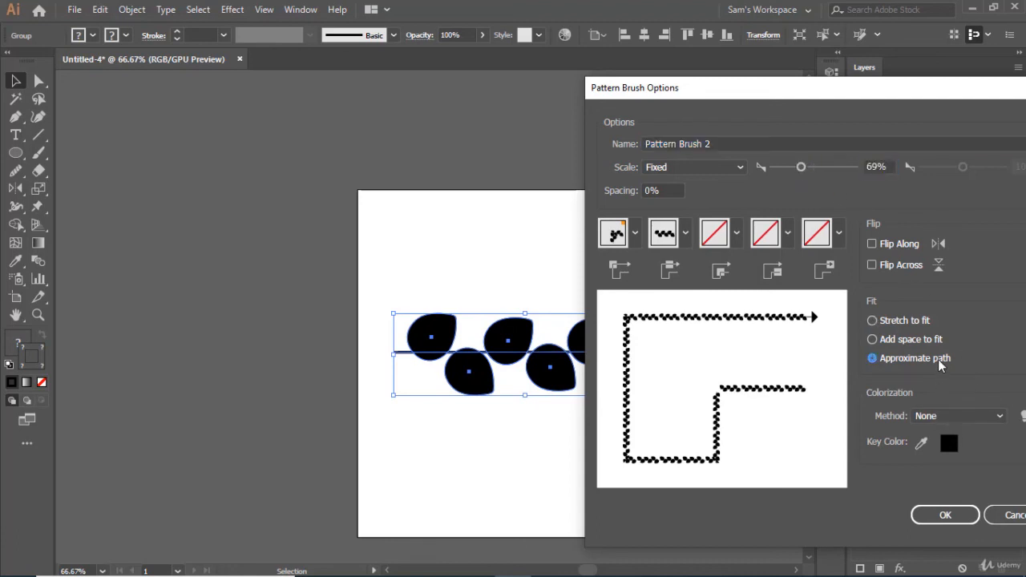
pyautogui.click(958, 417)
pyautogui.click(946, 449)
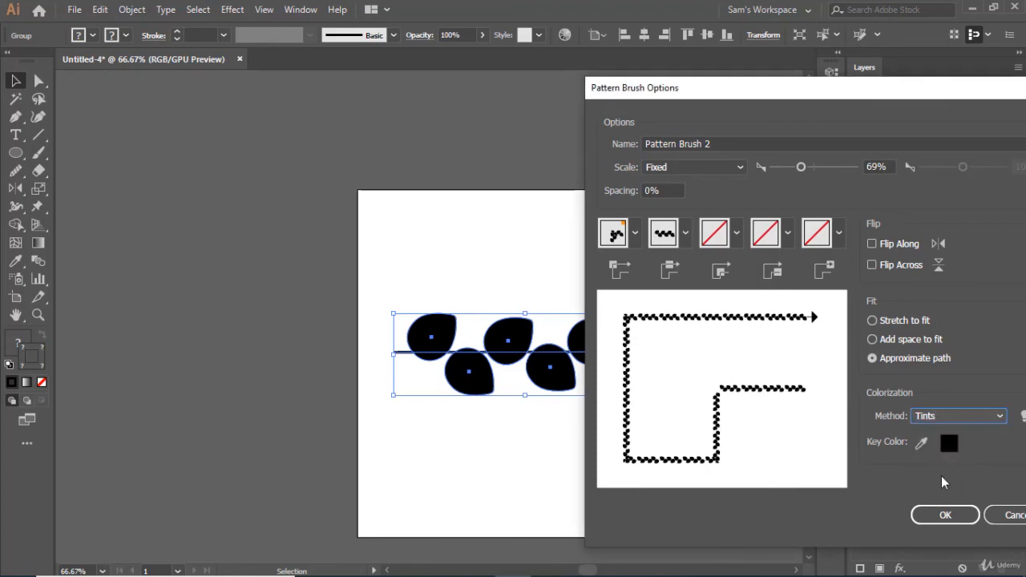
pyautogui.click(940, 516)
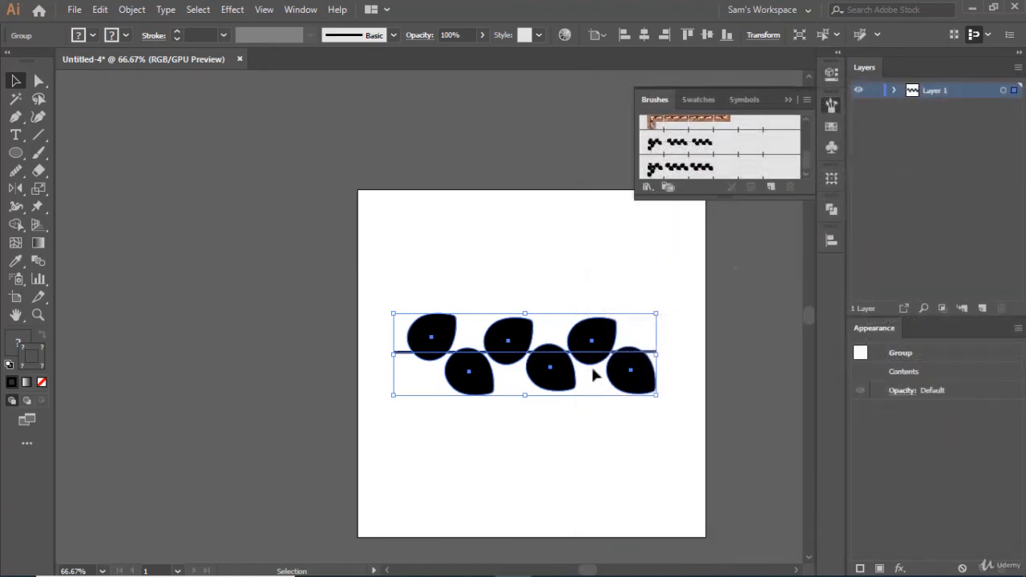
# - Move the leaf group off the artboard's upper-left corner and draw a circle near the artboard's centre
pyautogui.moveTo(593, 358); pyautogui.dragTo(303, 185)
pyautogui.press('l')
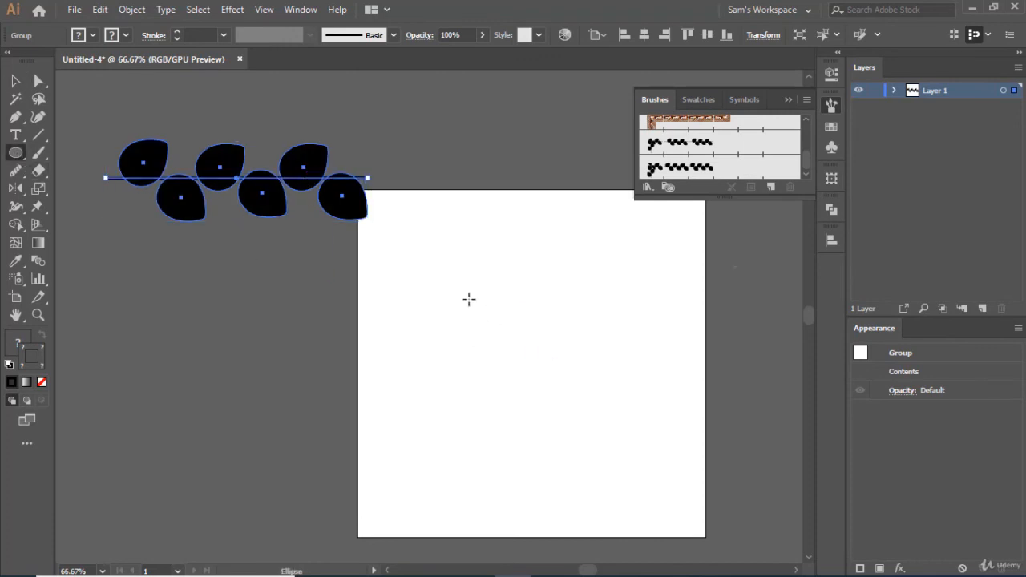
pyautogui.moveTo(469, 299); pyautogui.dragTo(602, 428)
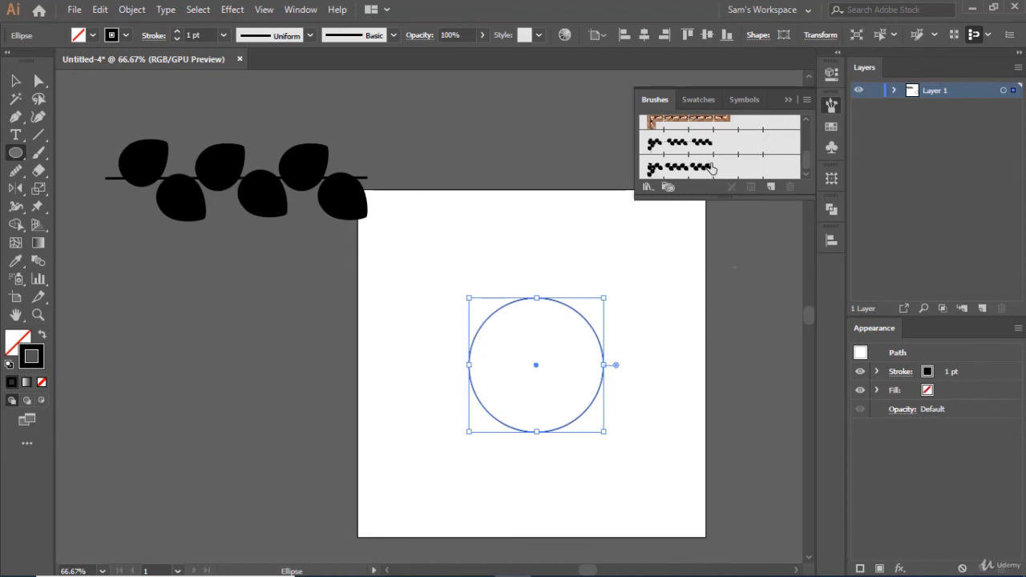
# - Apply the new leaf pattern brush to the circle and set its stroke weight to 0.75 pt
pyautogui.click(711, 168)
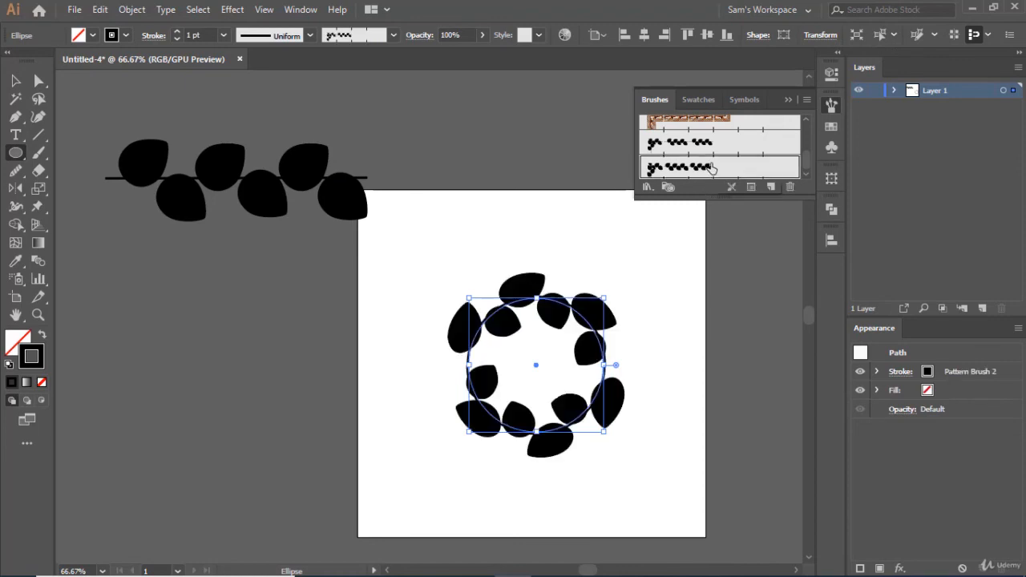
pyautogui.click(178, 32)
pyautogui.click(178, 32)
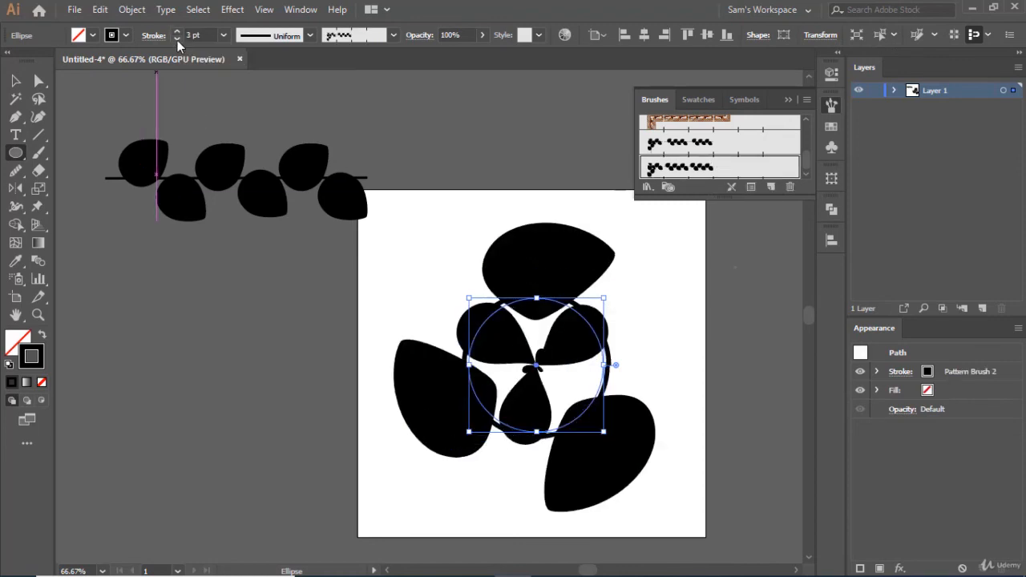
pyautogui.click(178, 39)
pyautogui.click(177, 40)
pyautogui.click(178, 40)
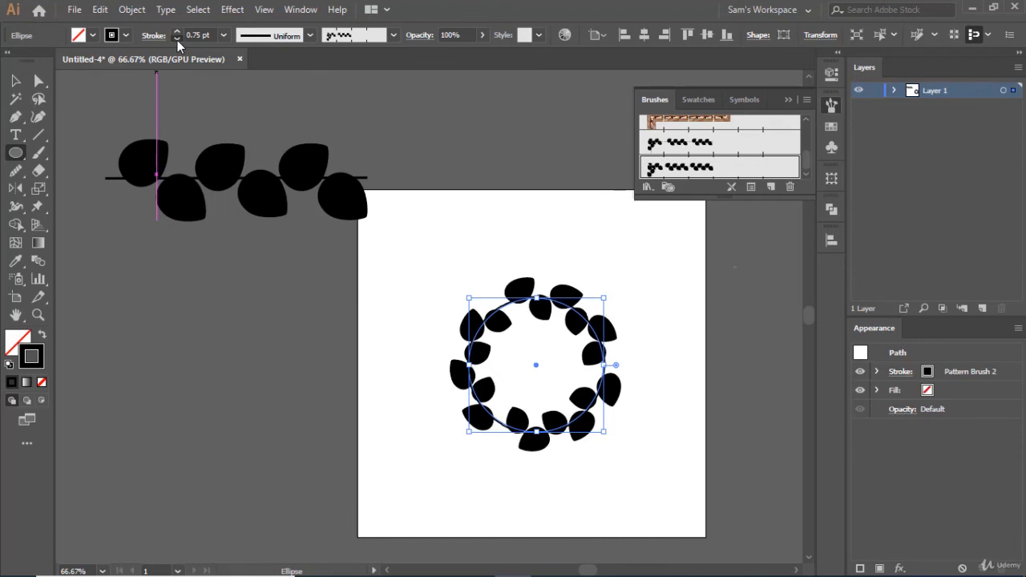
# - Reduce the circle's stroke weight to 0.25 pt and examine the leaf pattern along its path up close
pyautogui.click(177, 40)
pyautogui.click(177, 40)
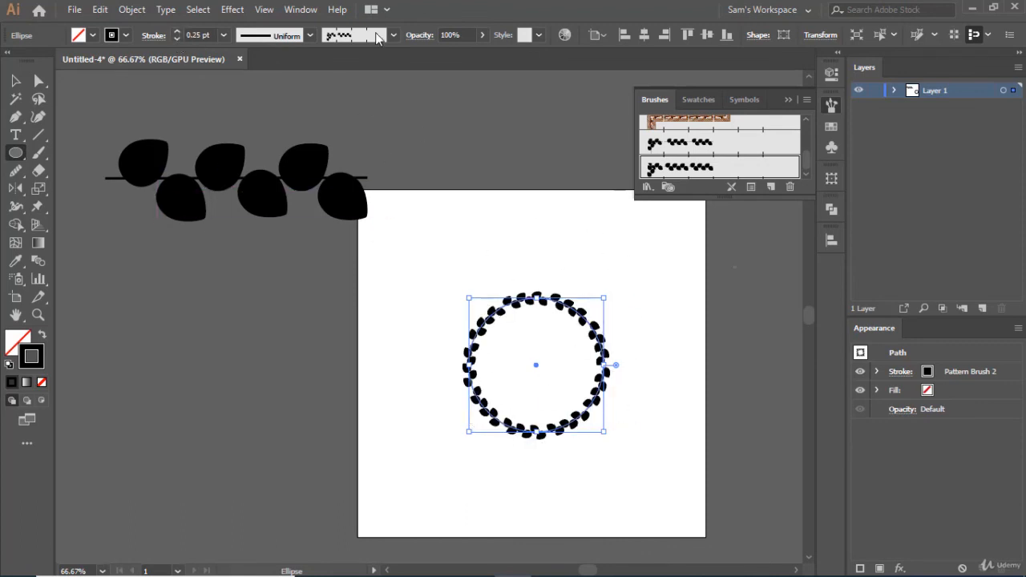
pyautogui.click(42, 319)
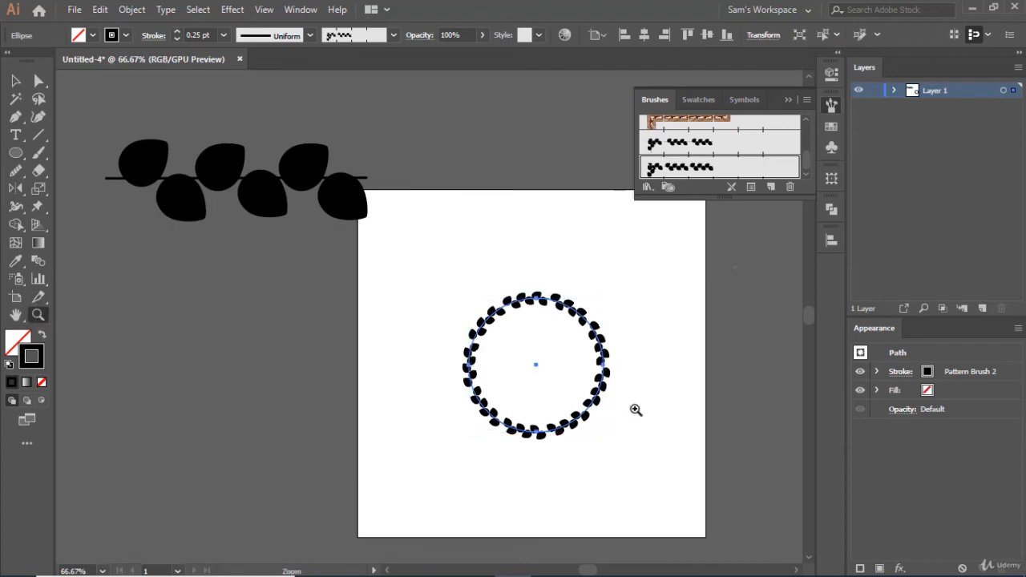
pyautogui.press('super')
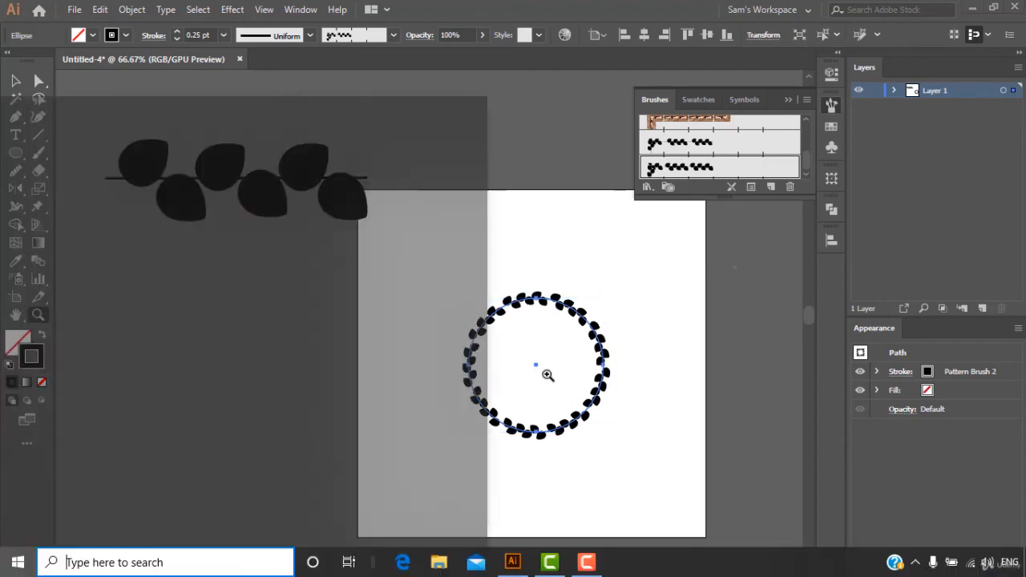
pyautogui.click(547, 374)
pyautogui.click(411, 297)
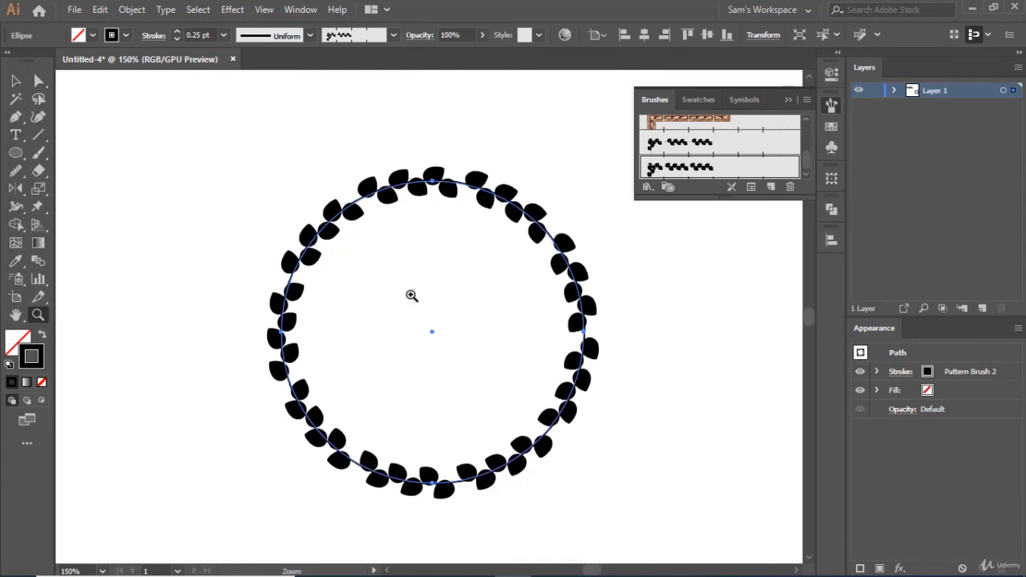
# - Recolor the leaf wreath's stroke with the dark green swatch and deselect the circle
pyautogui.click(15, 80)
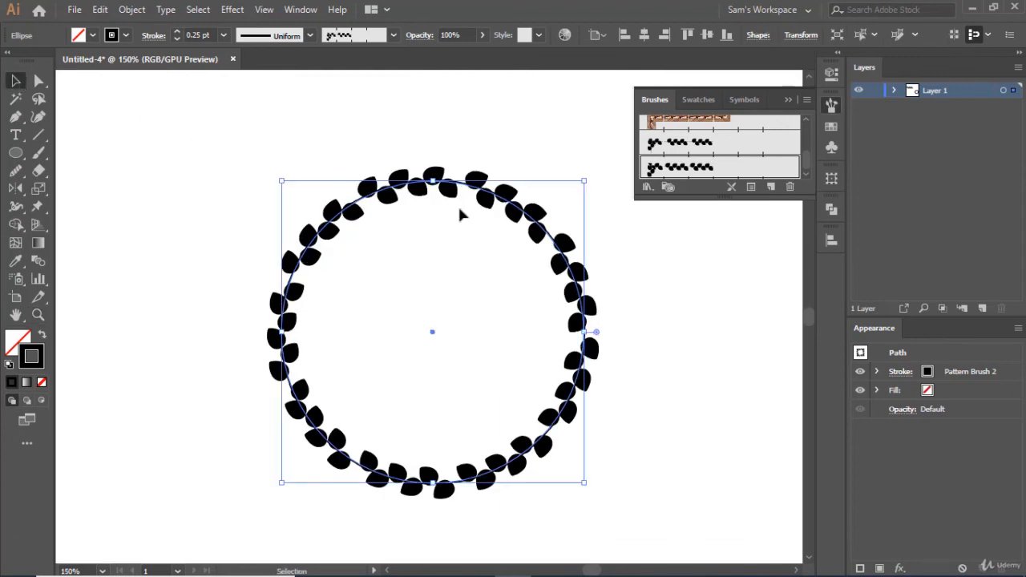
pyautogui.click(682, 326)
pyautogui.click(586, 276)
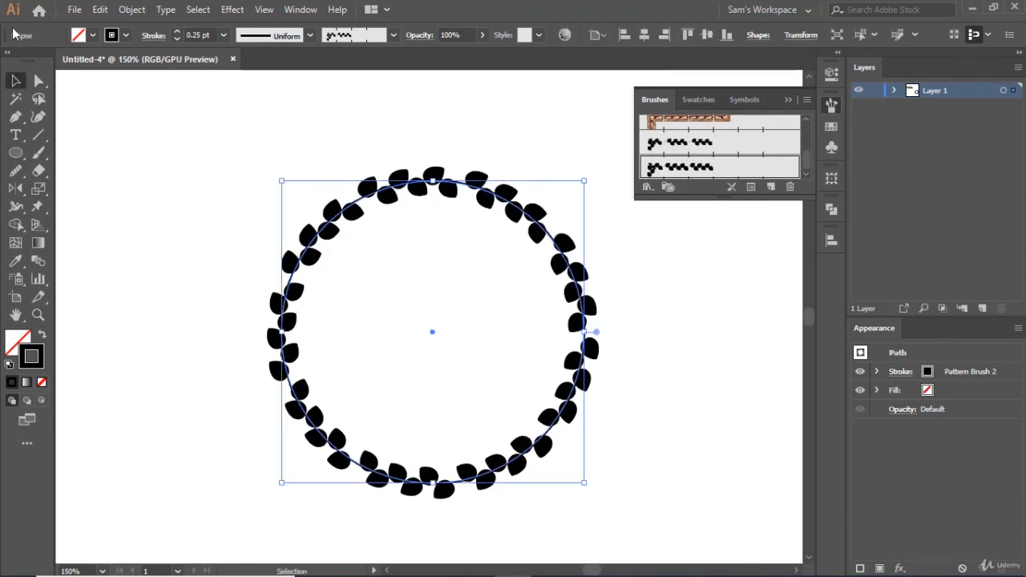
pyautogui.click(126, 35)
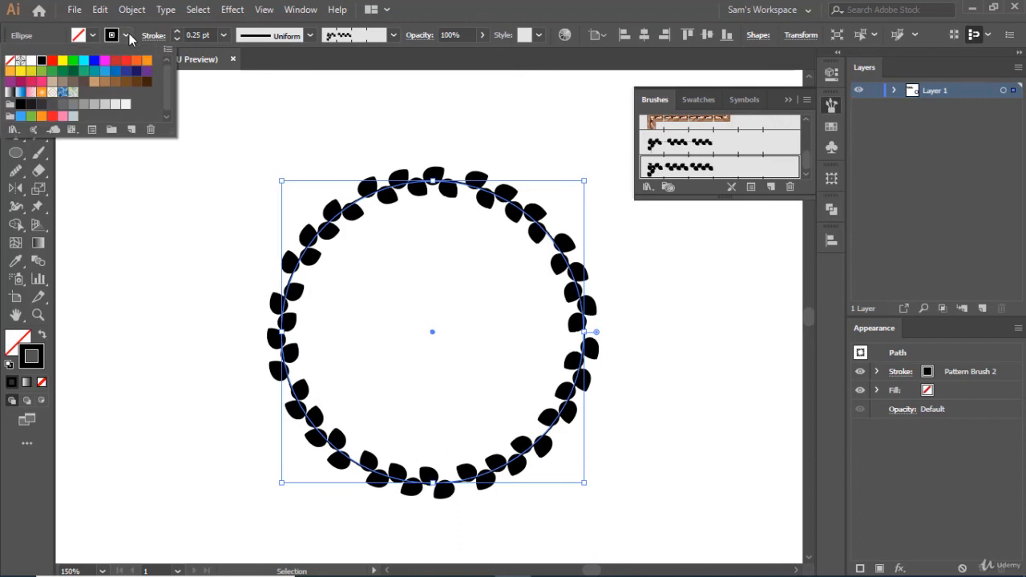
pyautogui.click(76, 72)
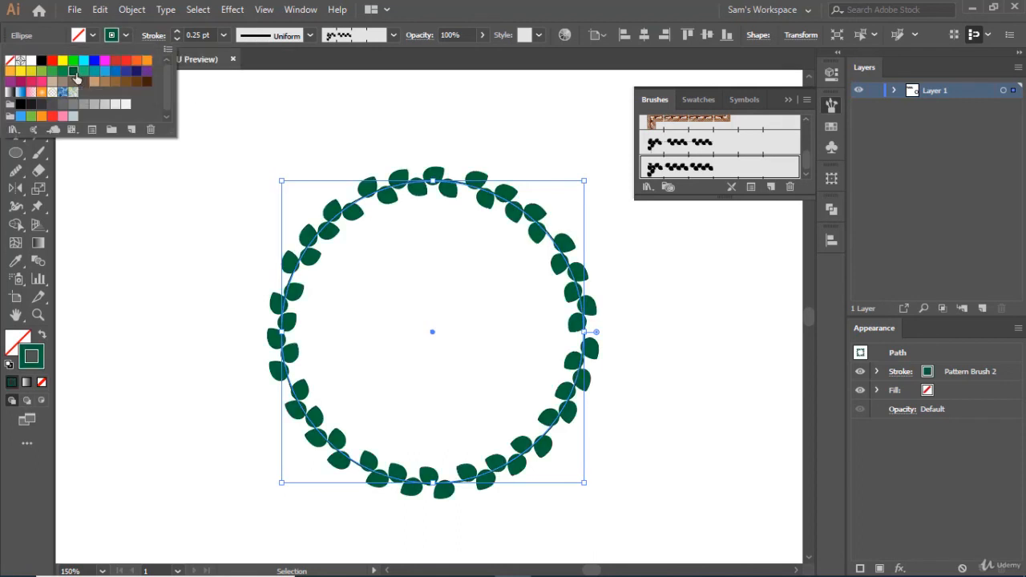
pyautogui.click(648, 309)
pyautogui.scroll(-2, 644, 305)
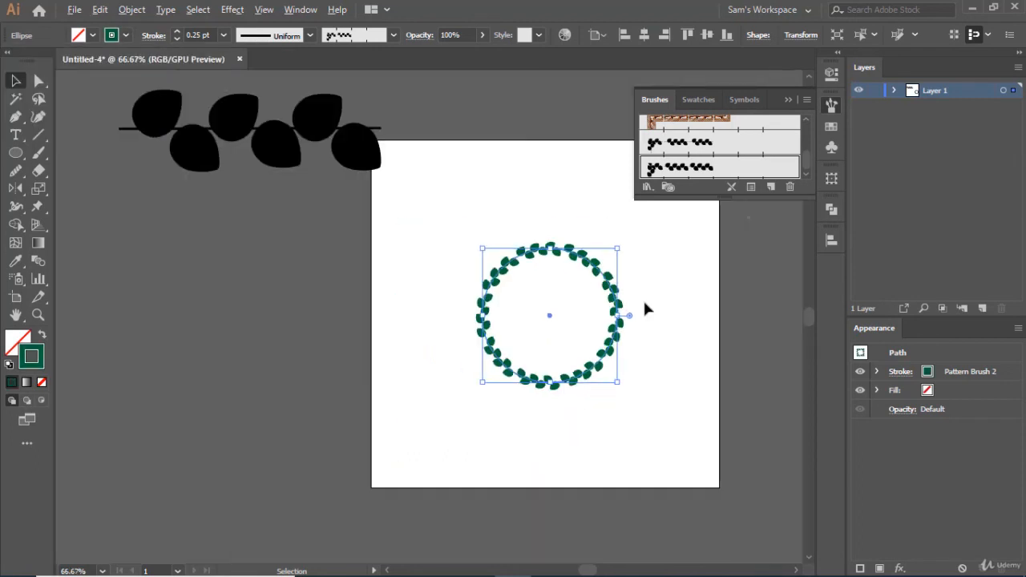
pyautogui.click(679, 305)
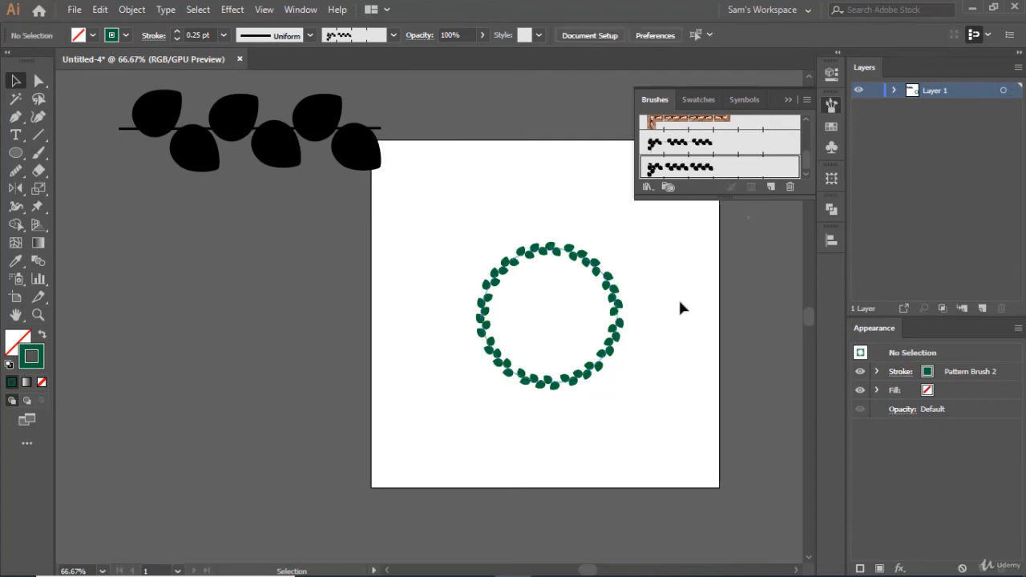